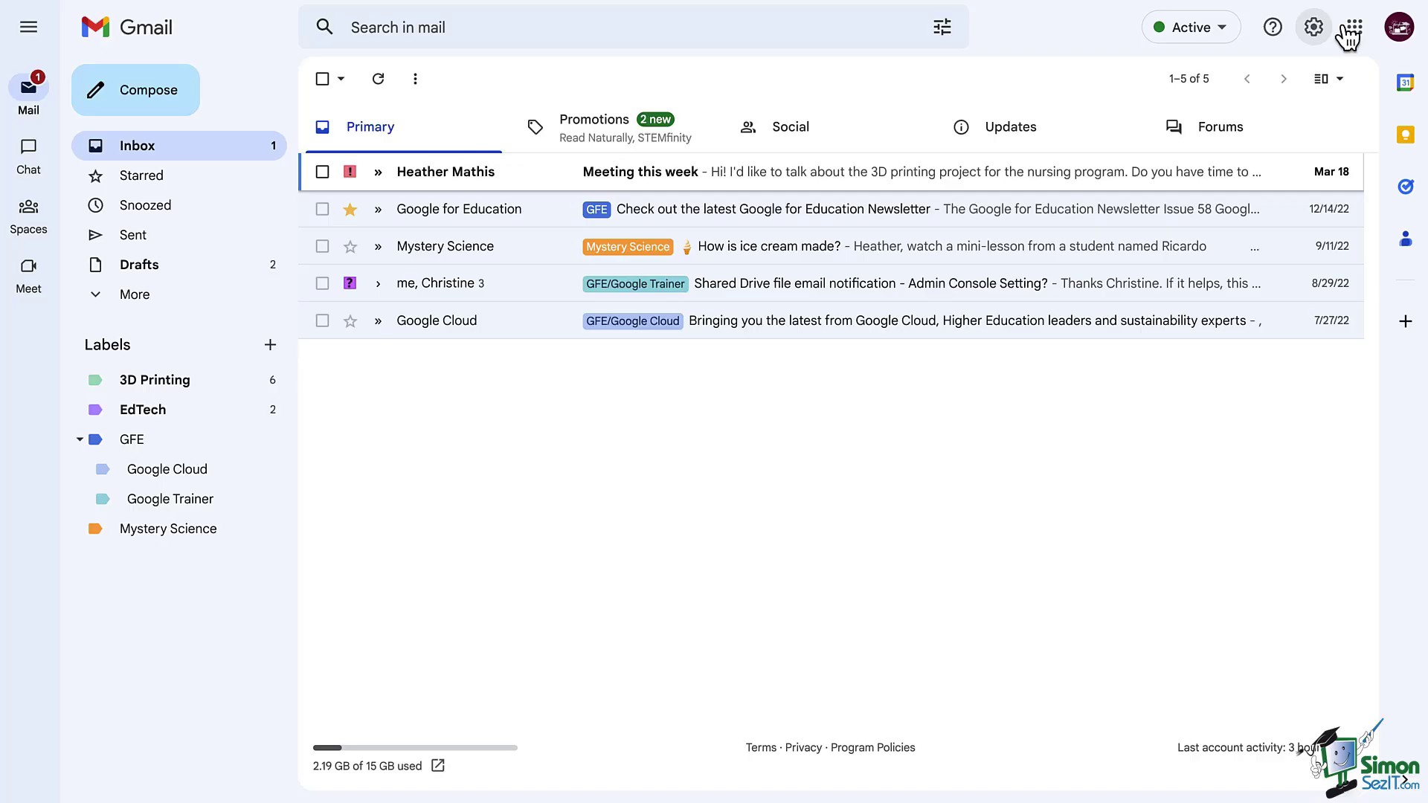
- Go to Gmail's full Settings on the Labels tab and scroll down to the custom labels
click(1319, 29)
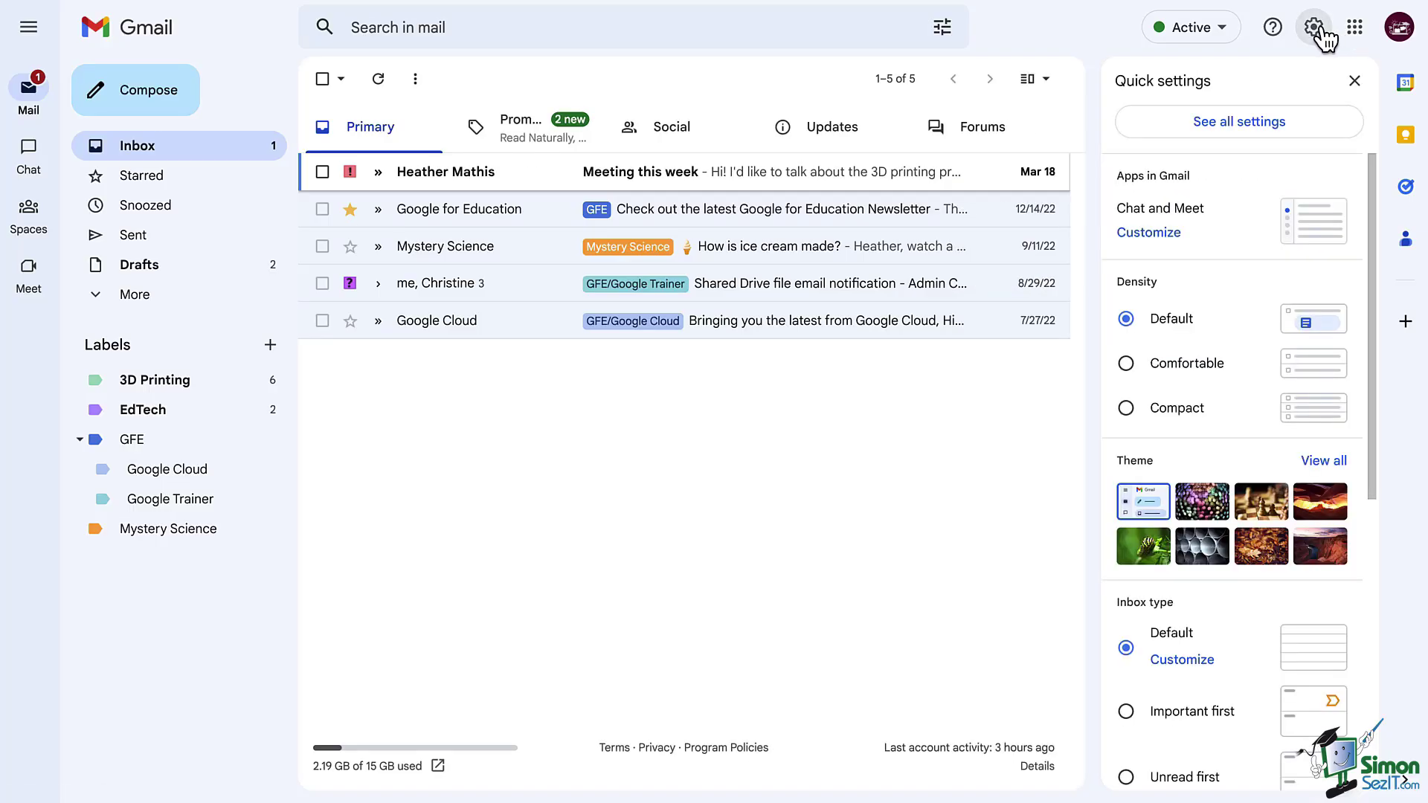
click(1240, 126)
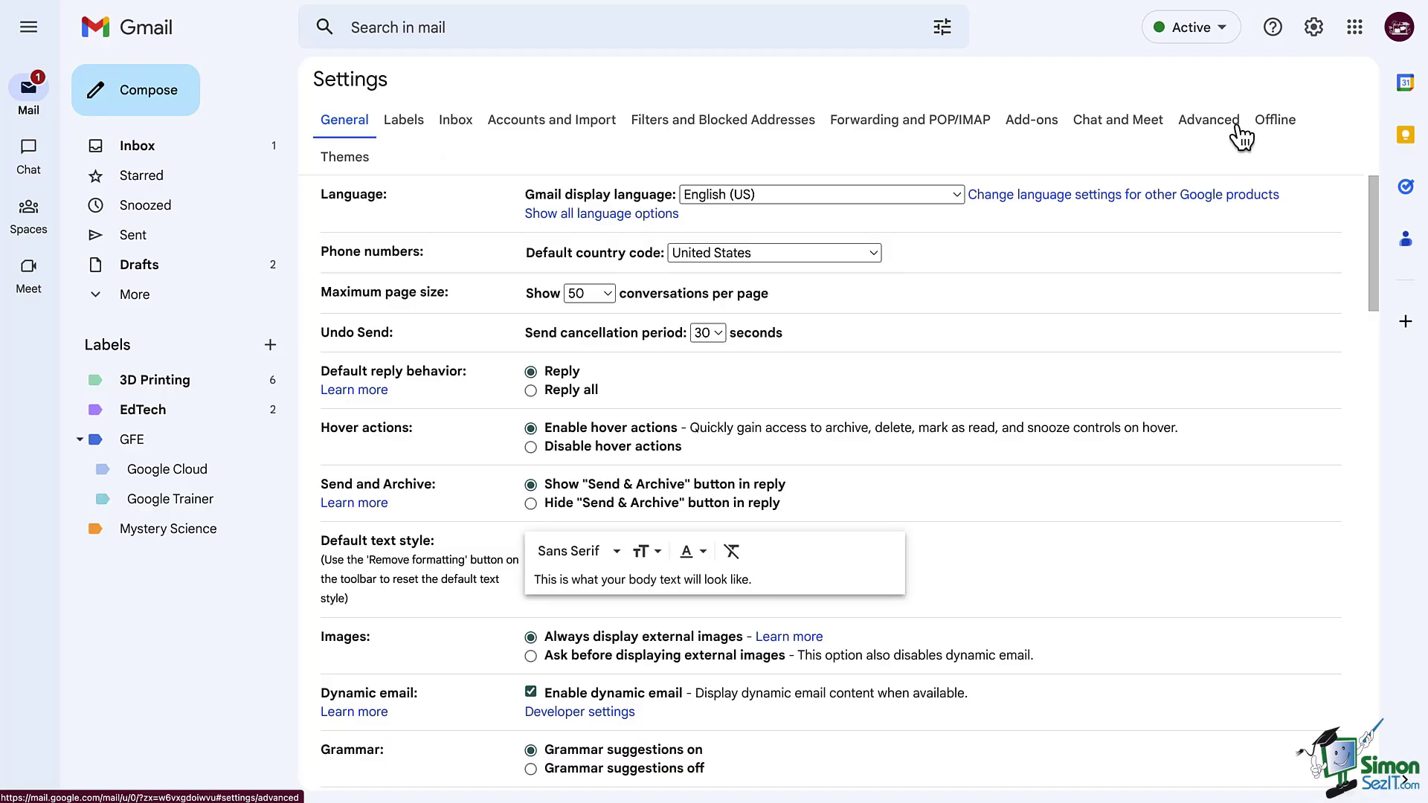
click(396, 125)
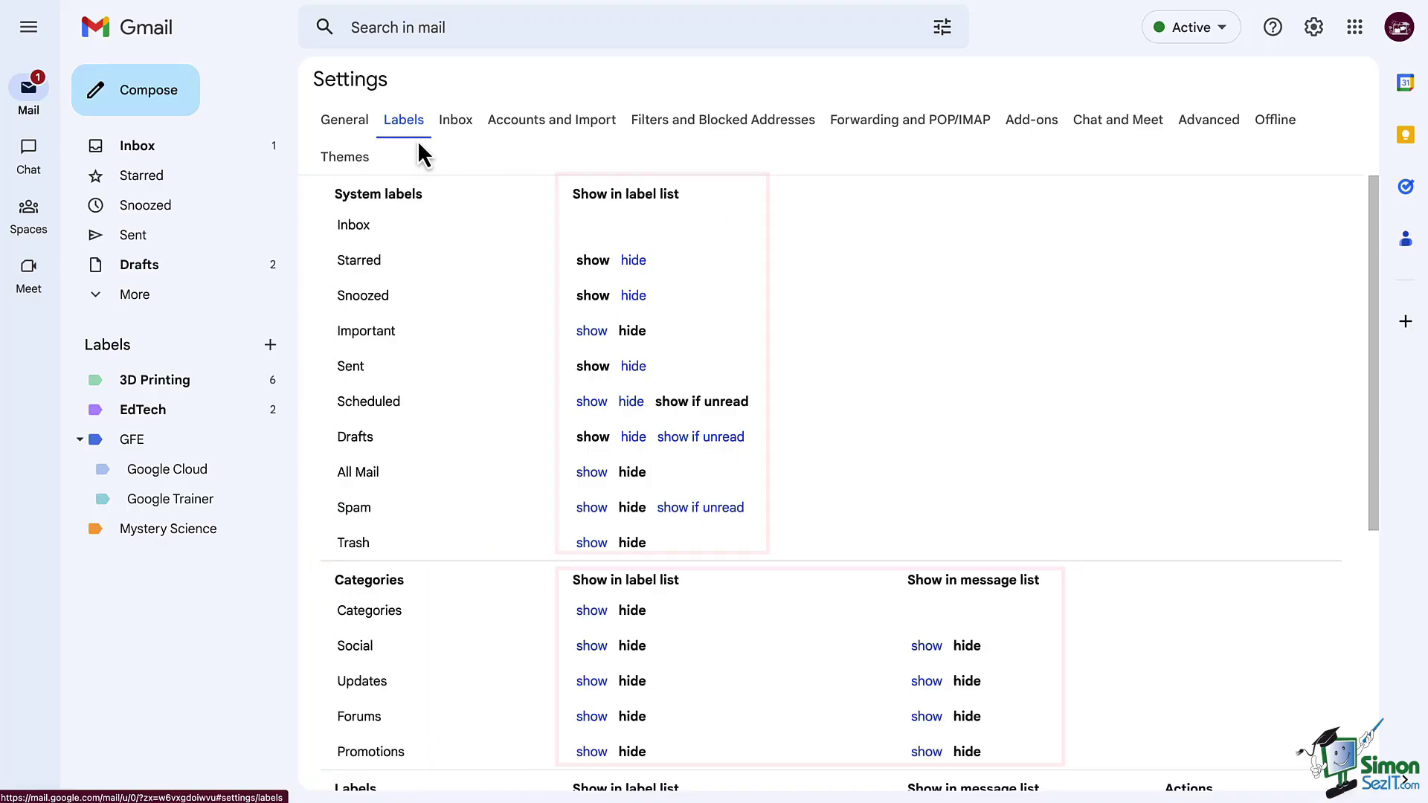
scroll(487, 249, down, 5)
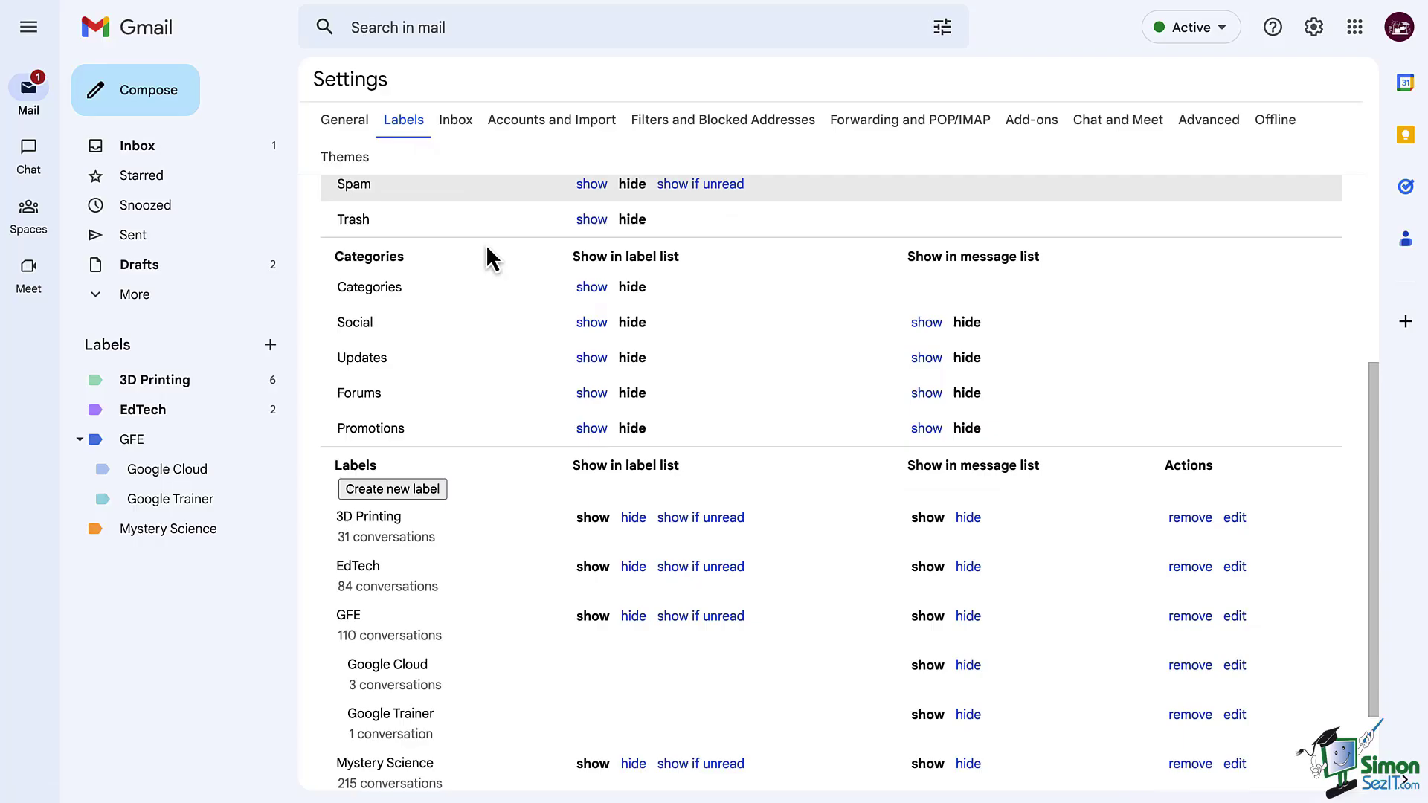
scroll(485, 244, down, 1)
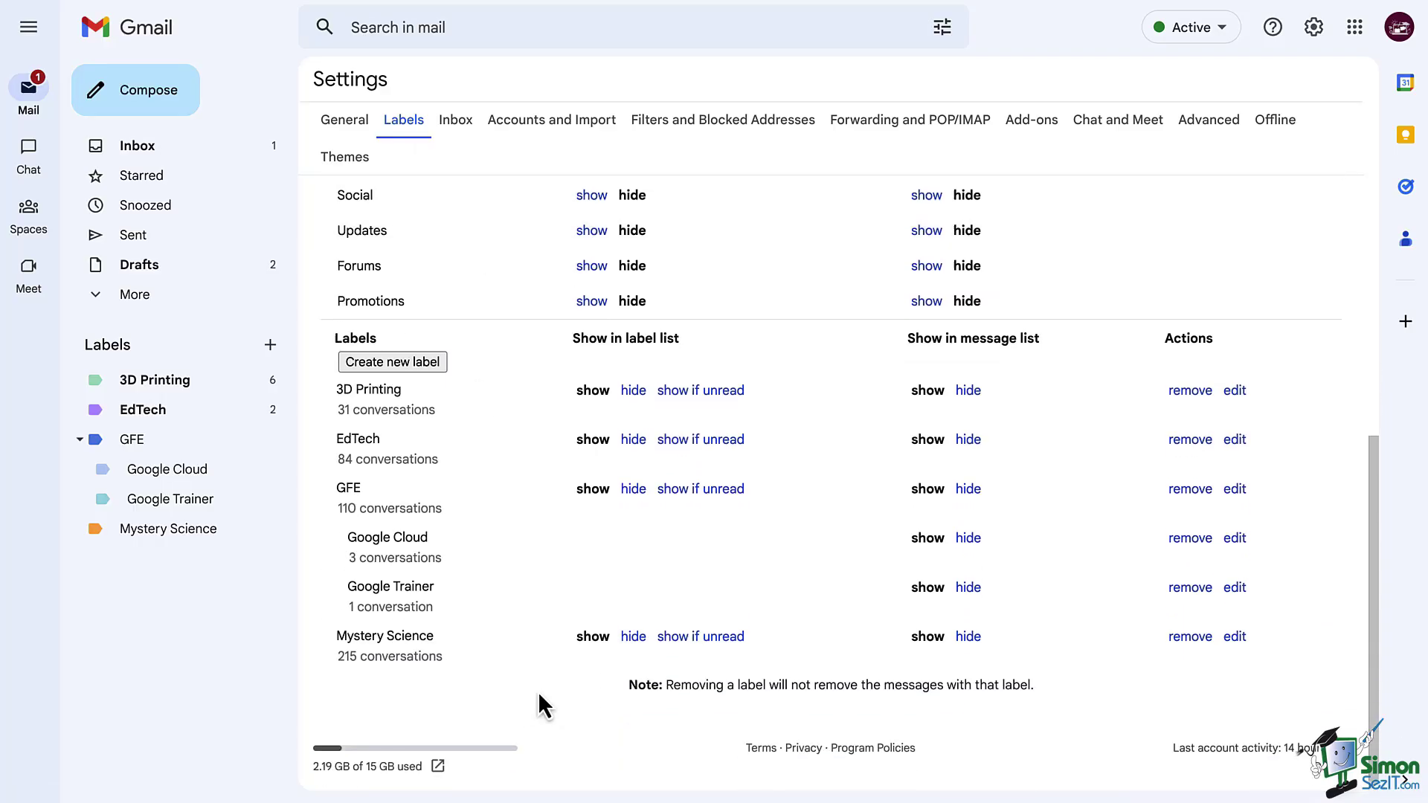
- Create a new top-level label named 'IT'
click(418, 364)
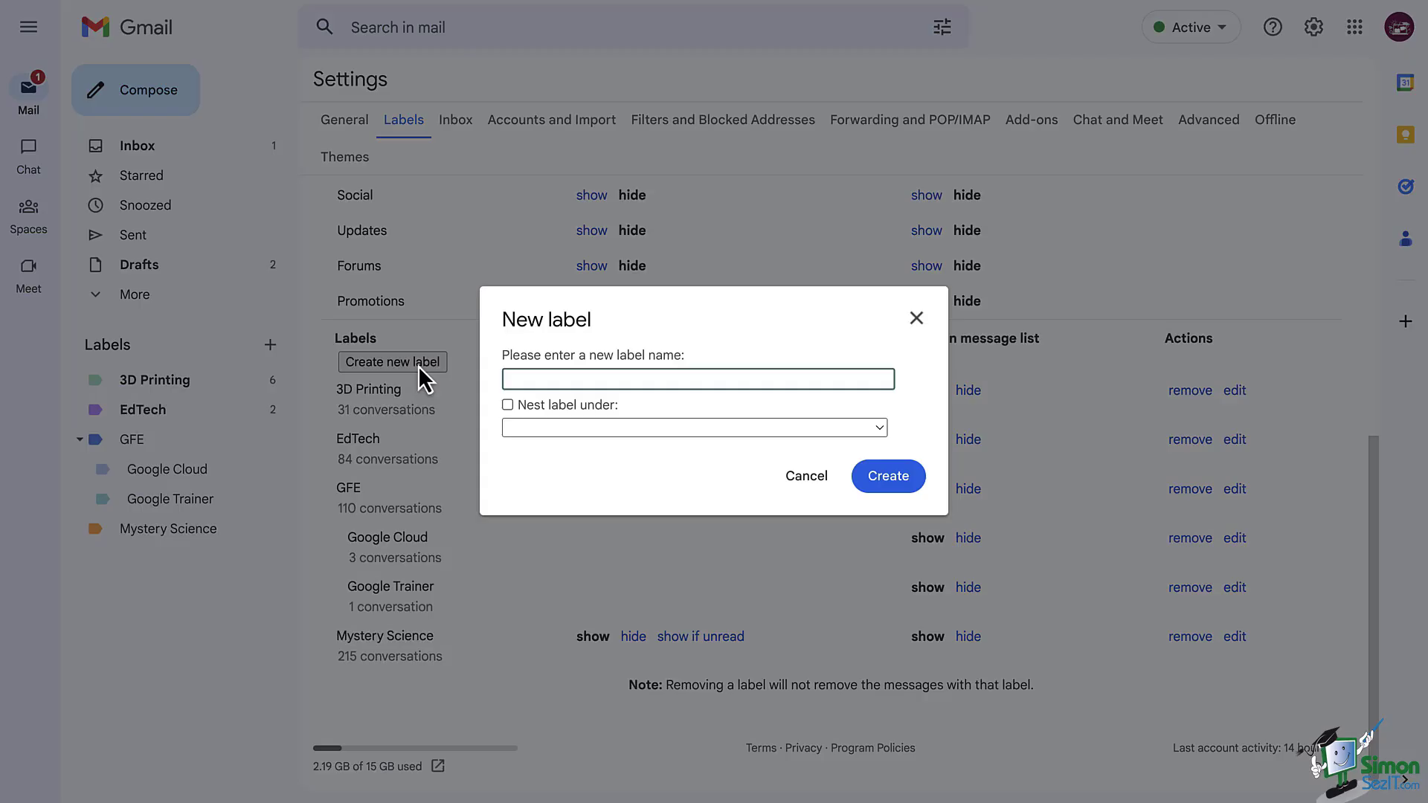
text(iPads)
click(506, 406)
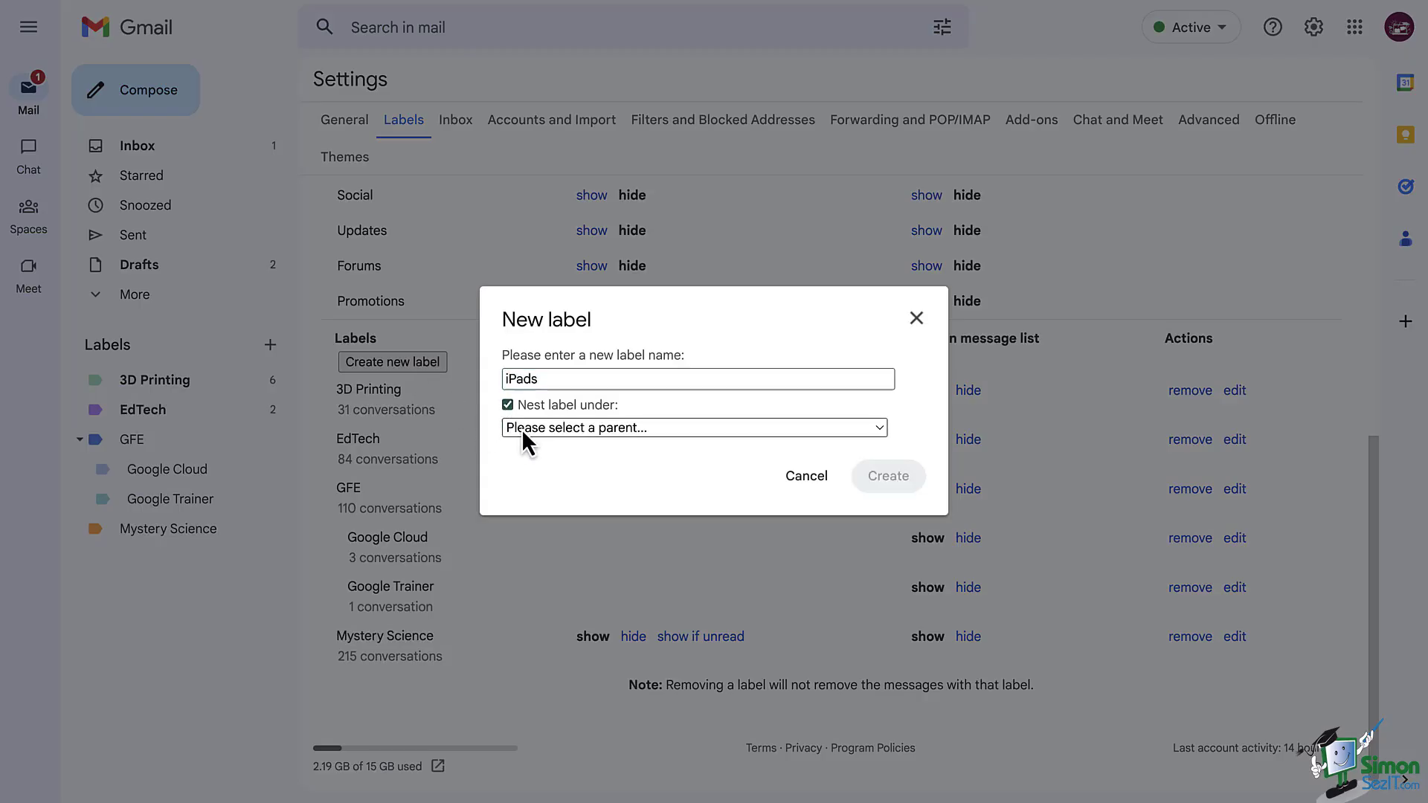
click(523, 429)
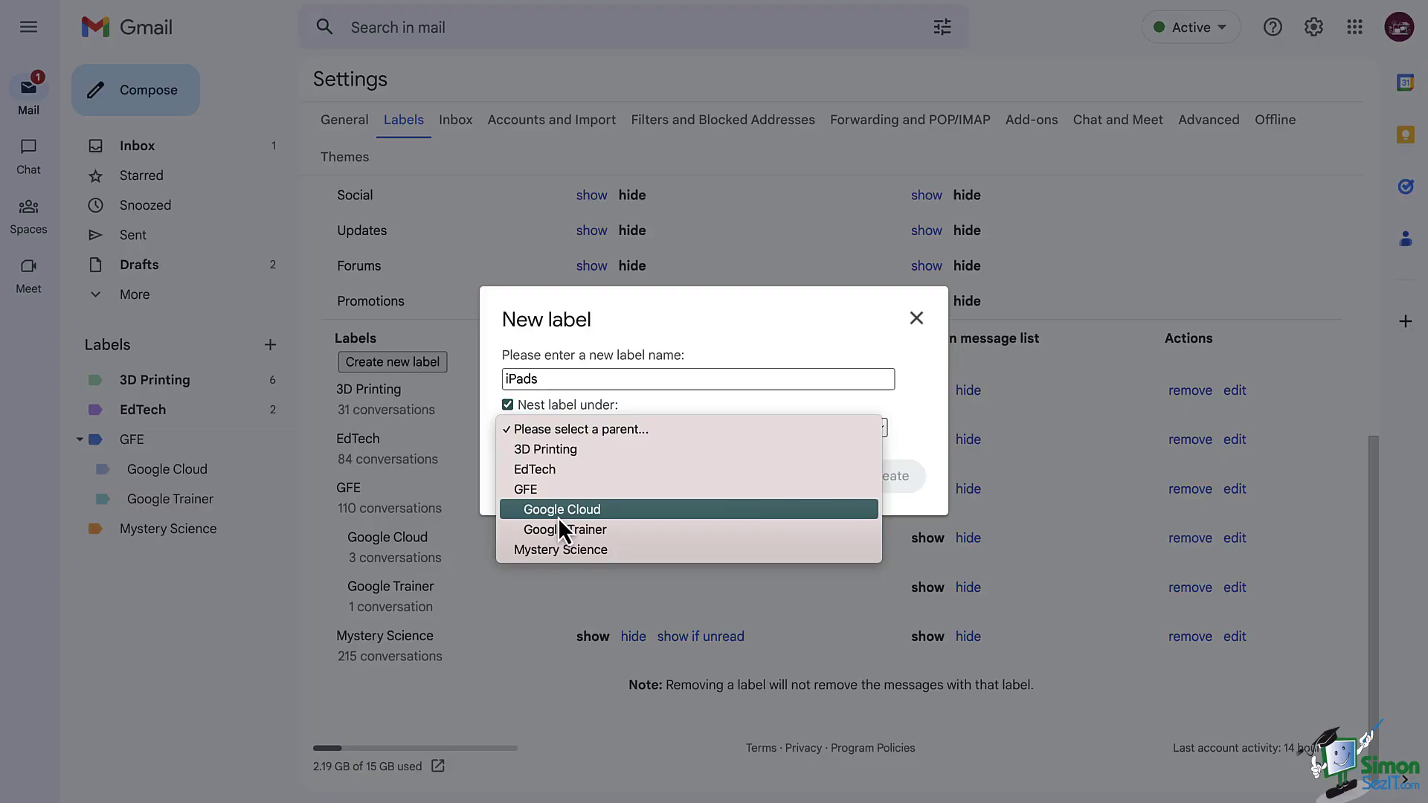
click(560, 375)
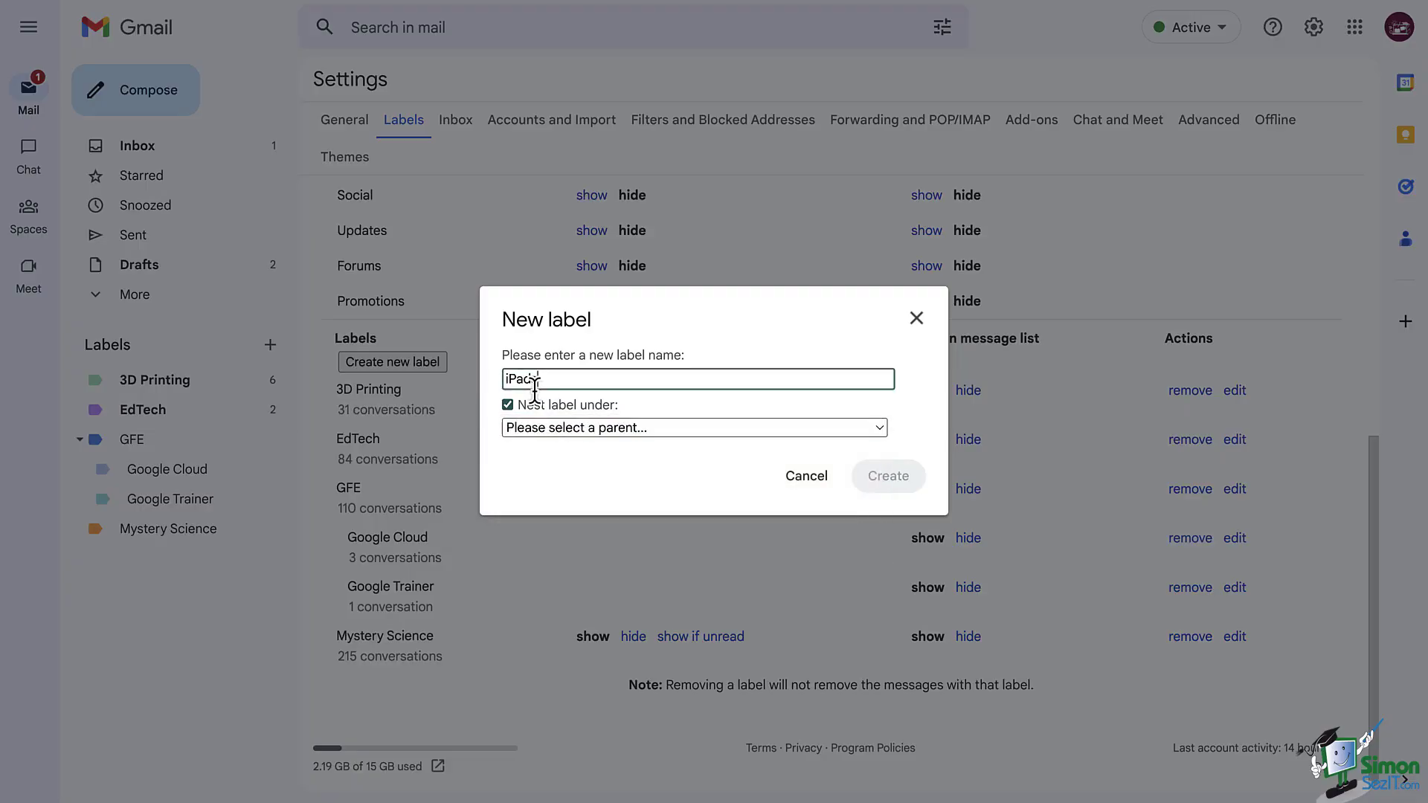
double_click(535, 380)
text(IT)
click(508, 404)
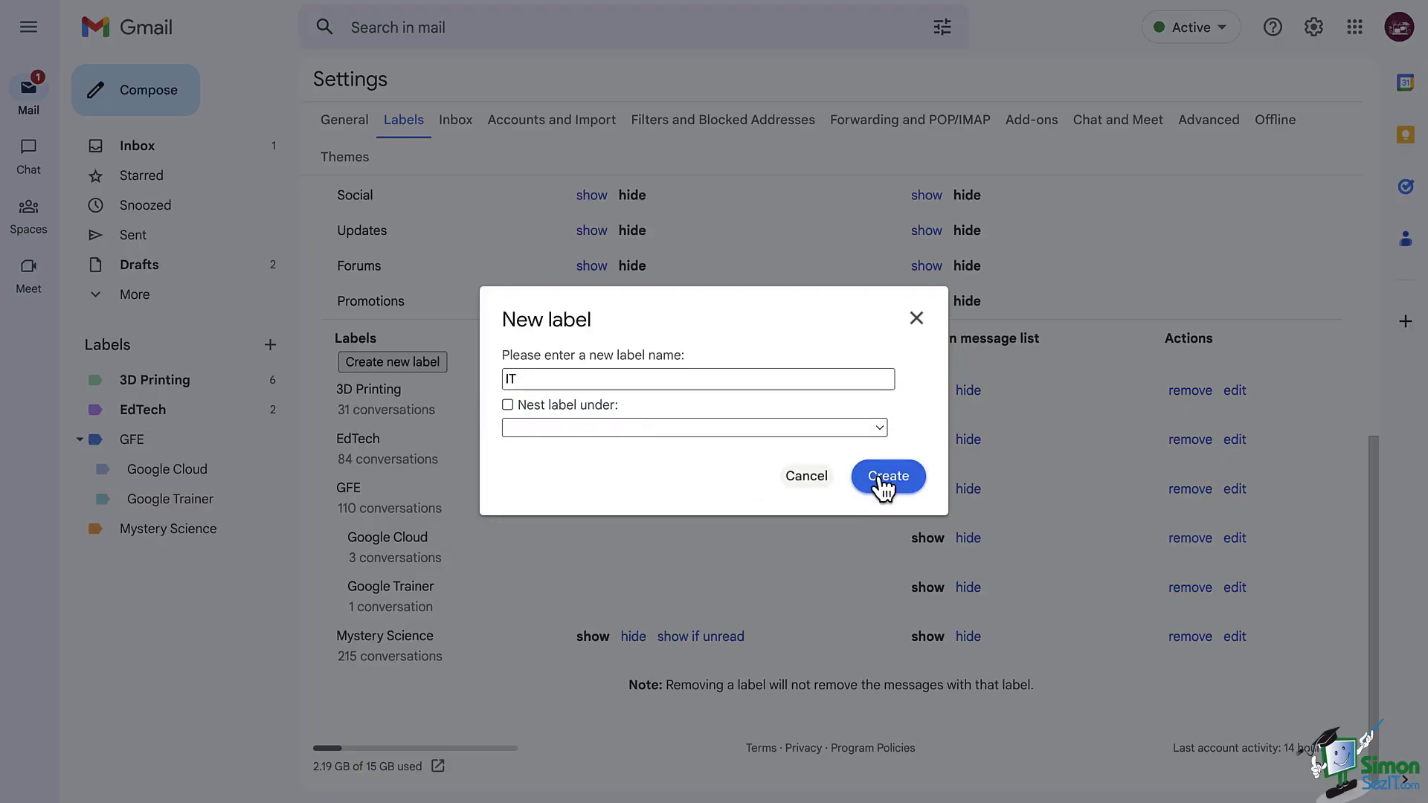
click(886, 487)
- Create an 'iPads' label nested under the IT parent label
click(435, 367)
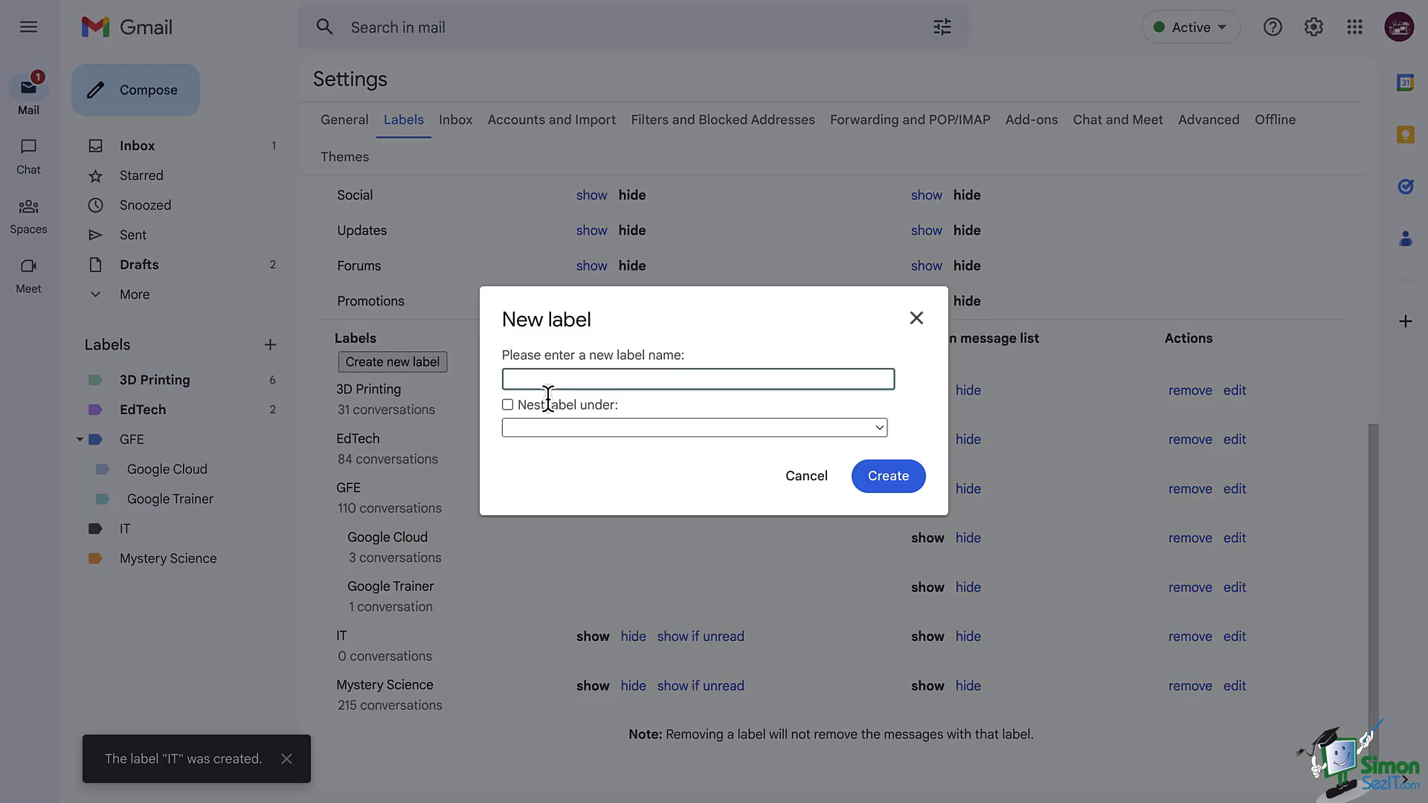
text(iPads)
click(507, 405)
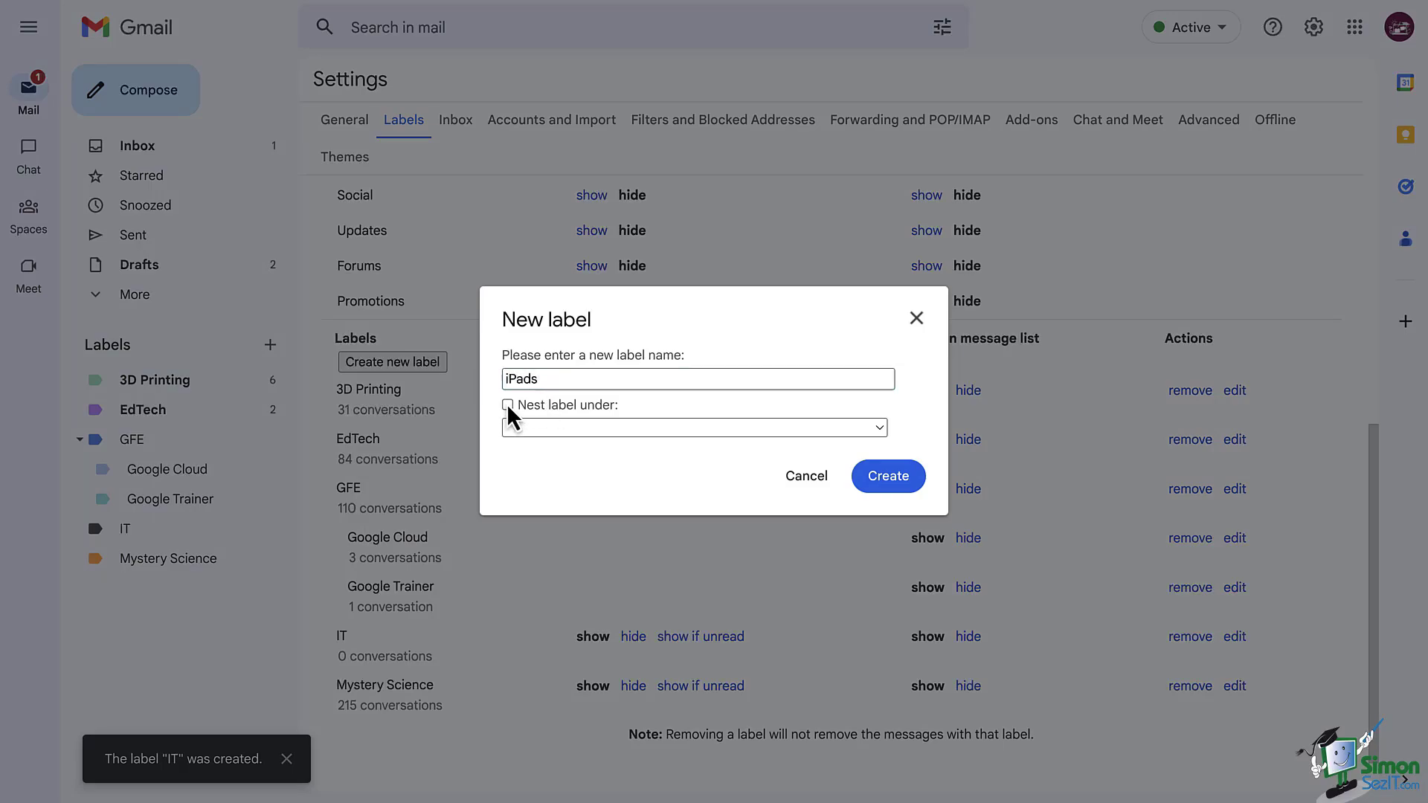
click(557, 433)
click(575, 554)
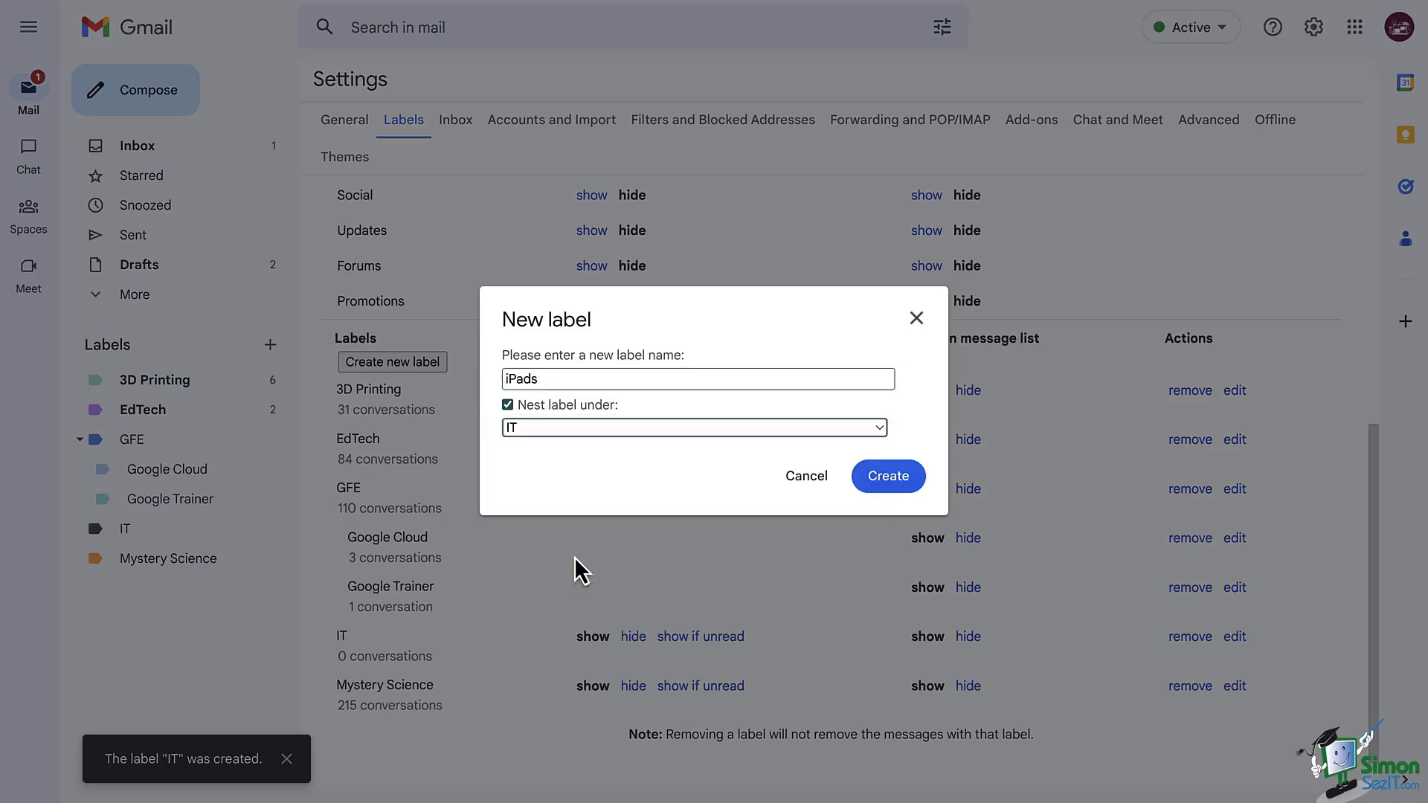
click(886, 476)
scroll(886, 476, down, 2)
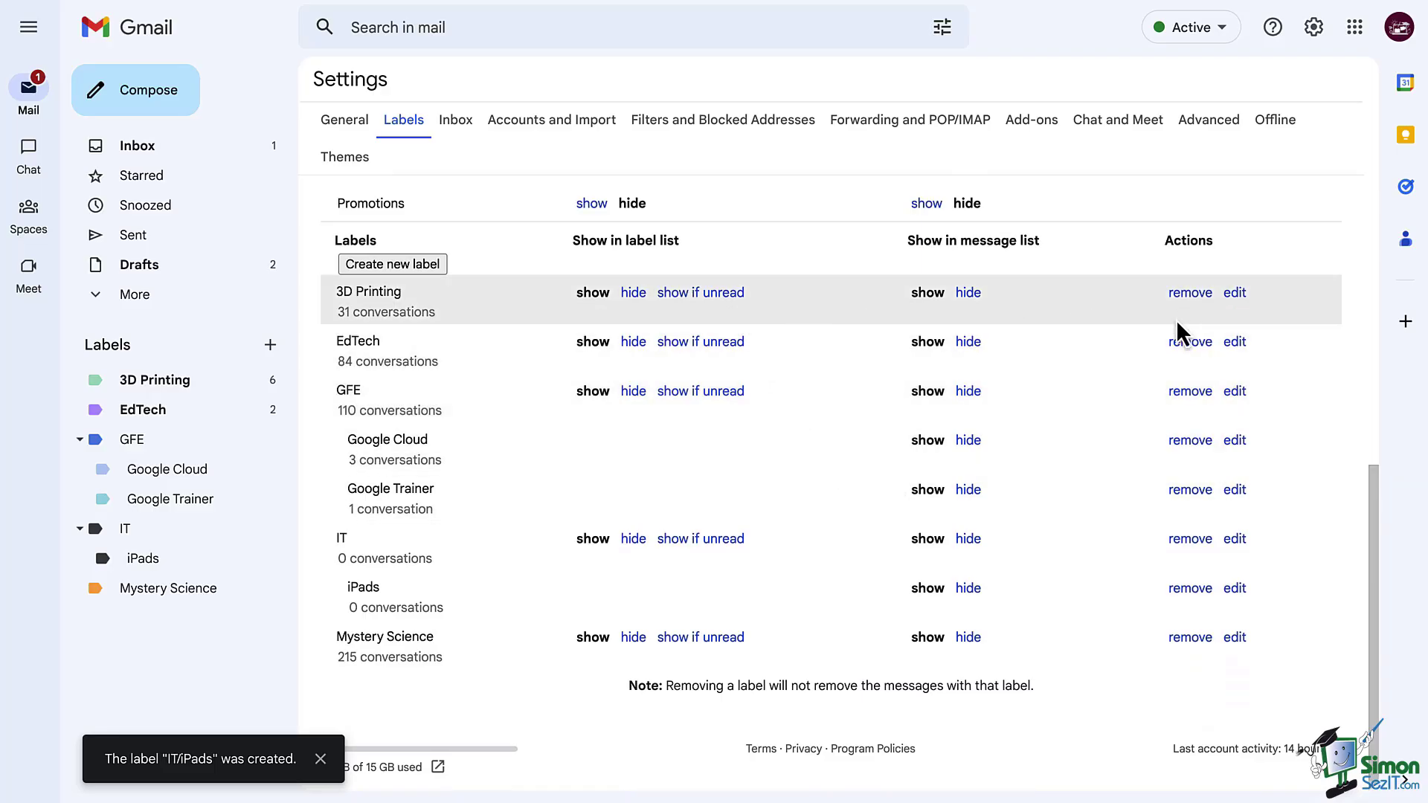
- Add number prefixes, renaming IT to '1. IT' and 3D Printing to '2. 3D Printing'
click(1235, 548)
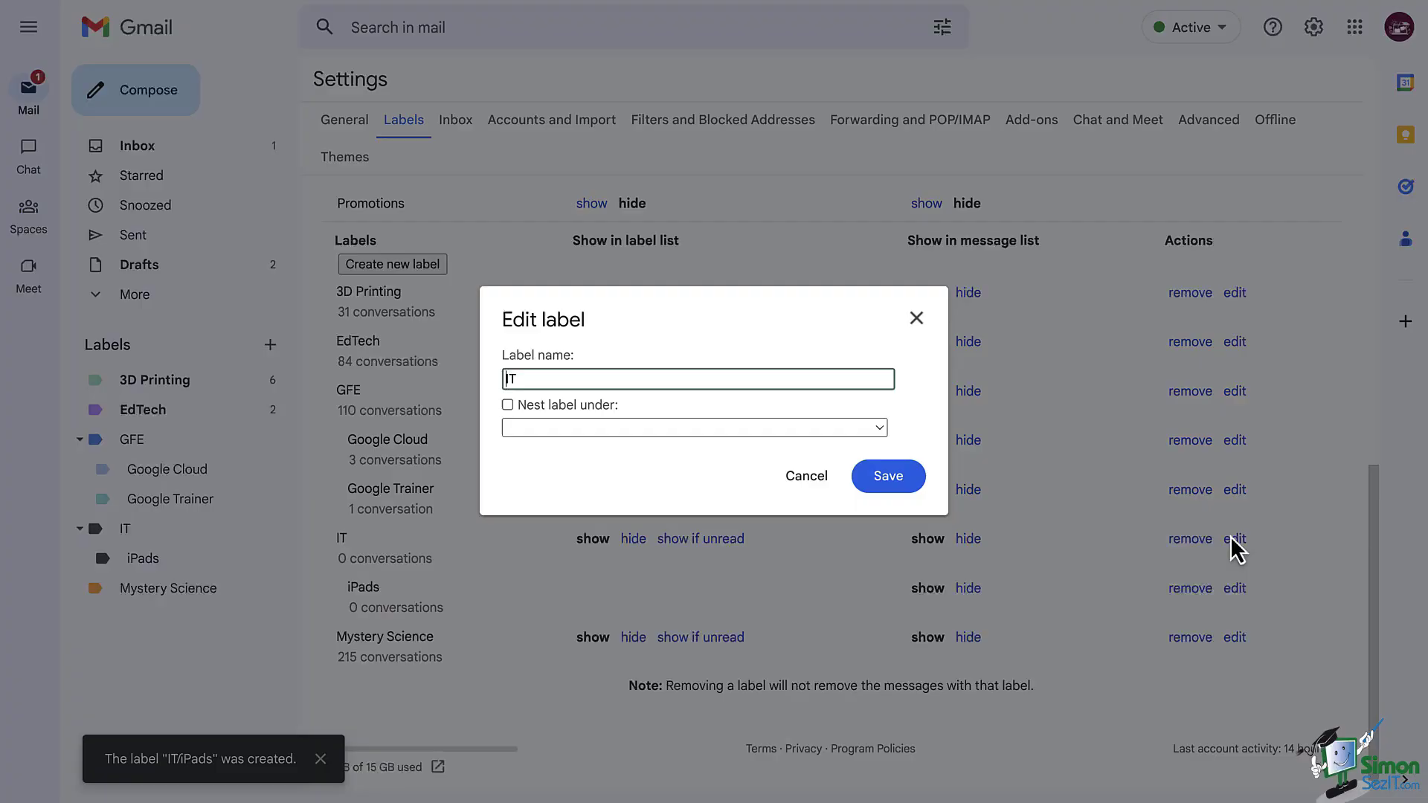
text(1.)
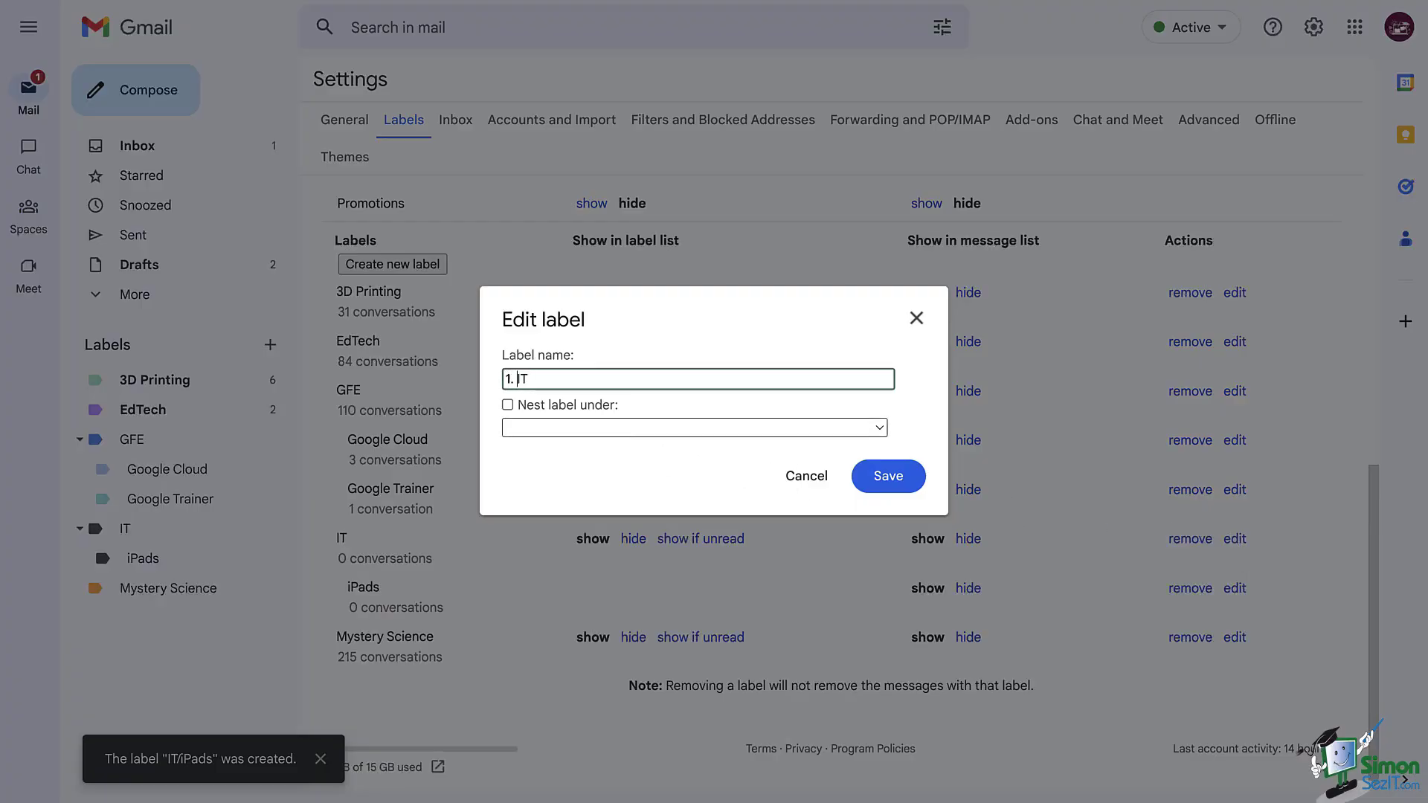
click(871, 480)
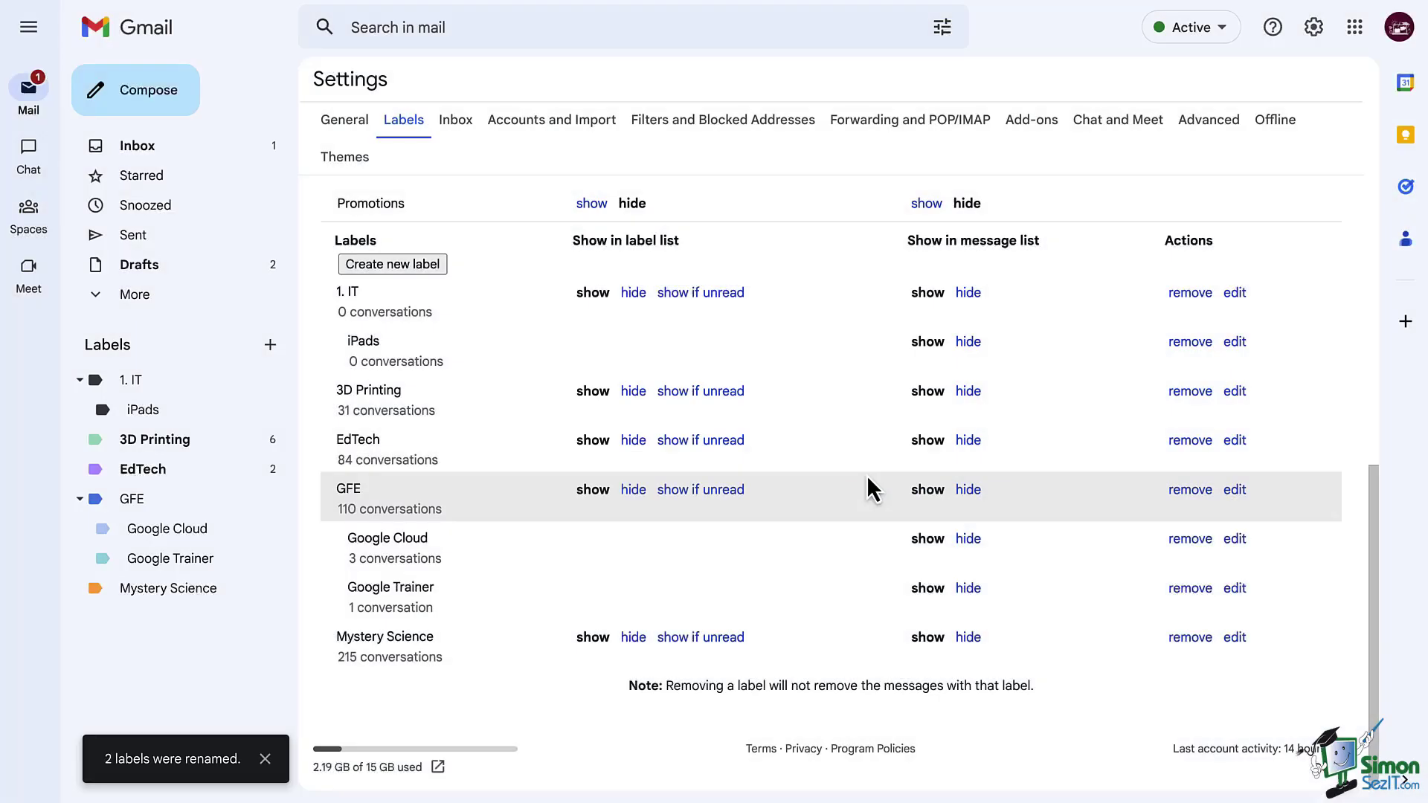
click(1241, 394)
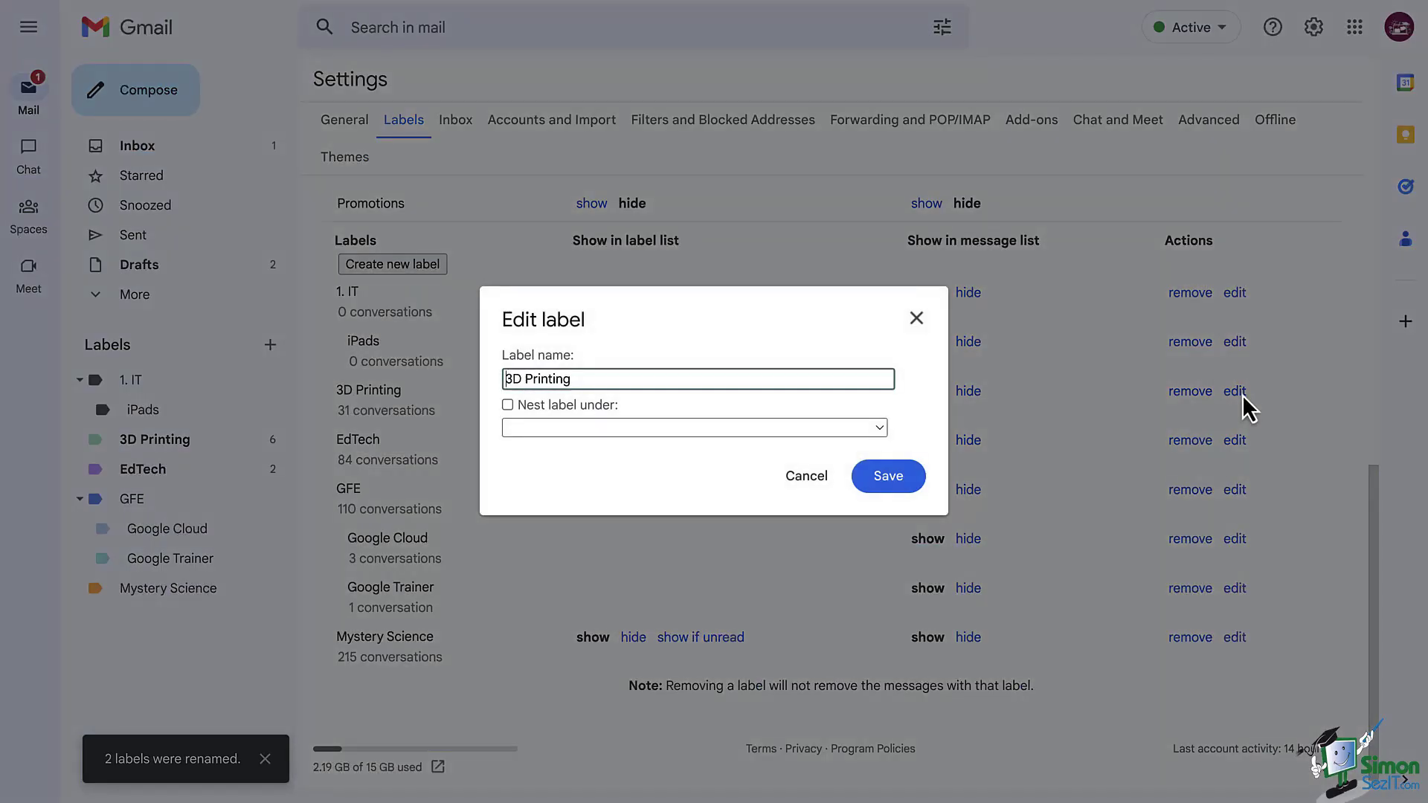
text(2.)
key(Return)
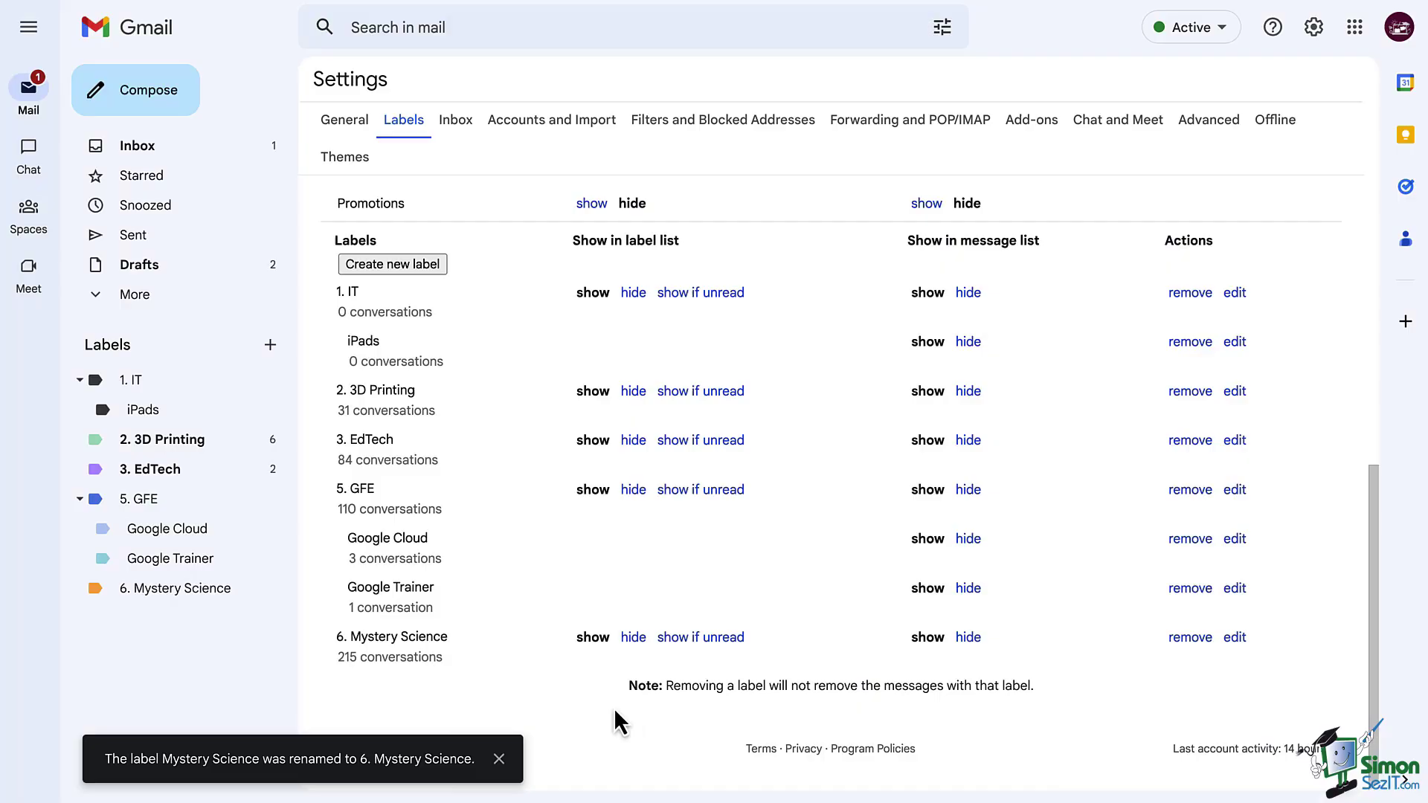
- Set 6. Mystery Science to hide and 2. 3D Printing to show if unread
click(632, 639)
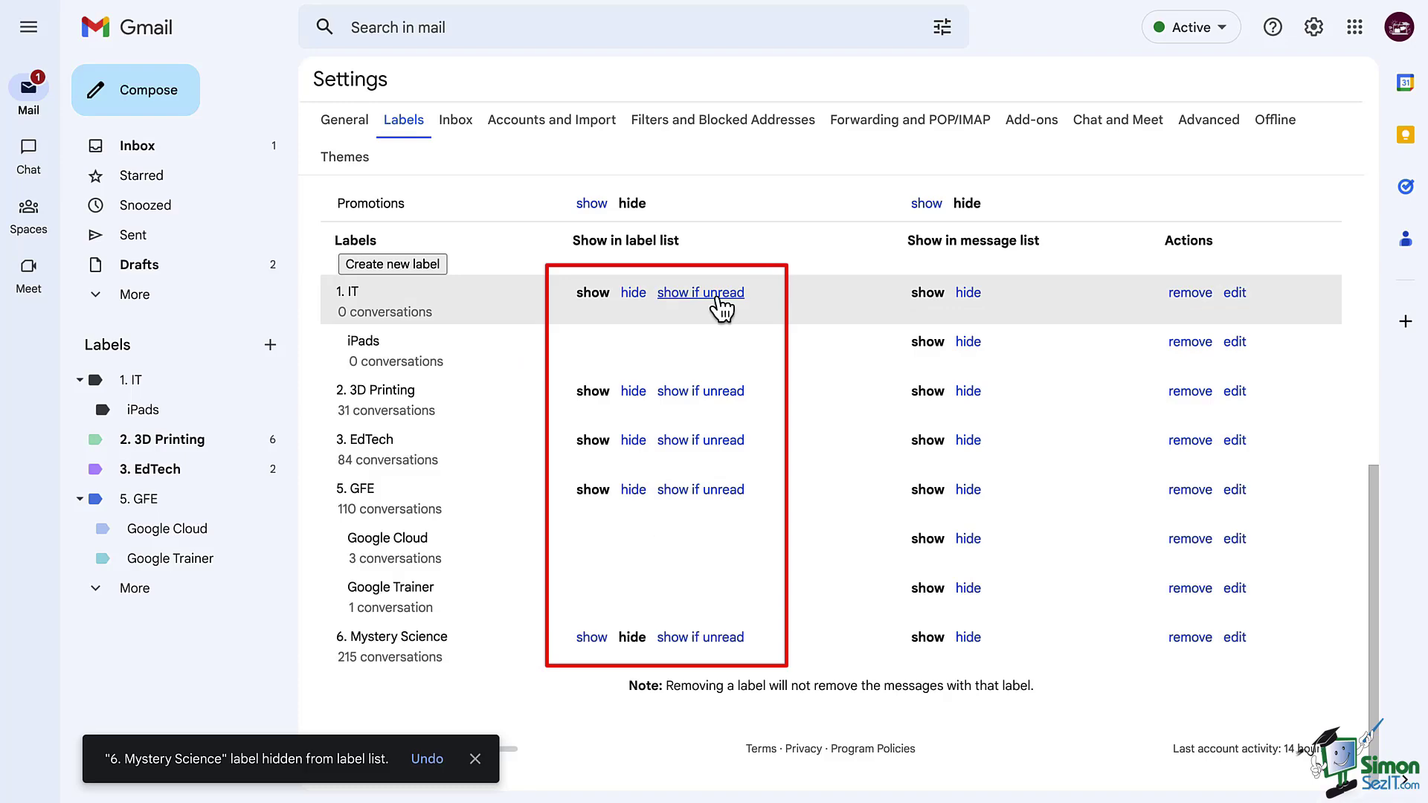
click(714, 395)
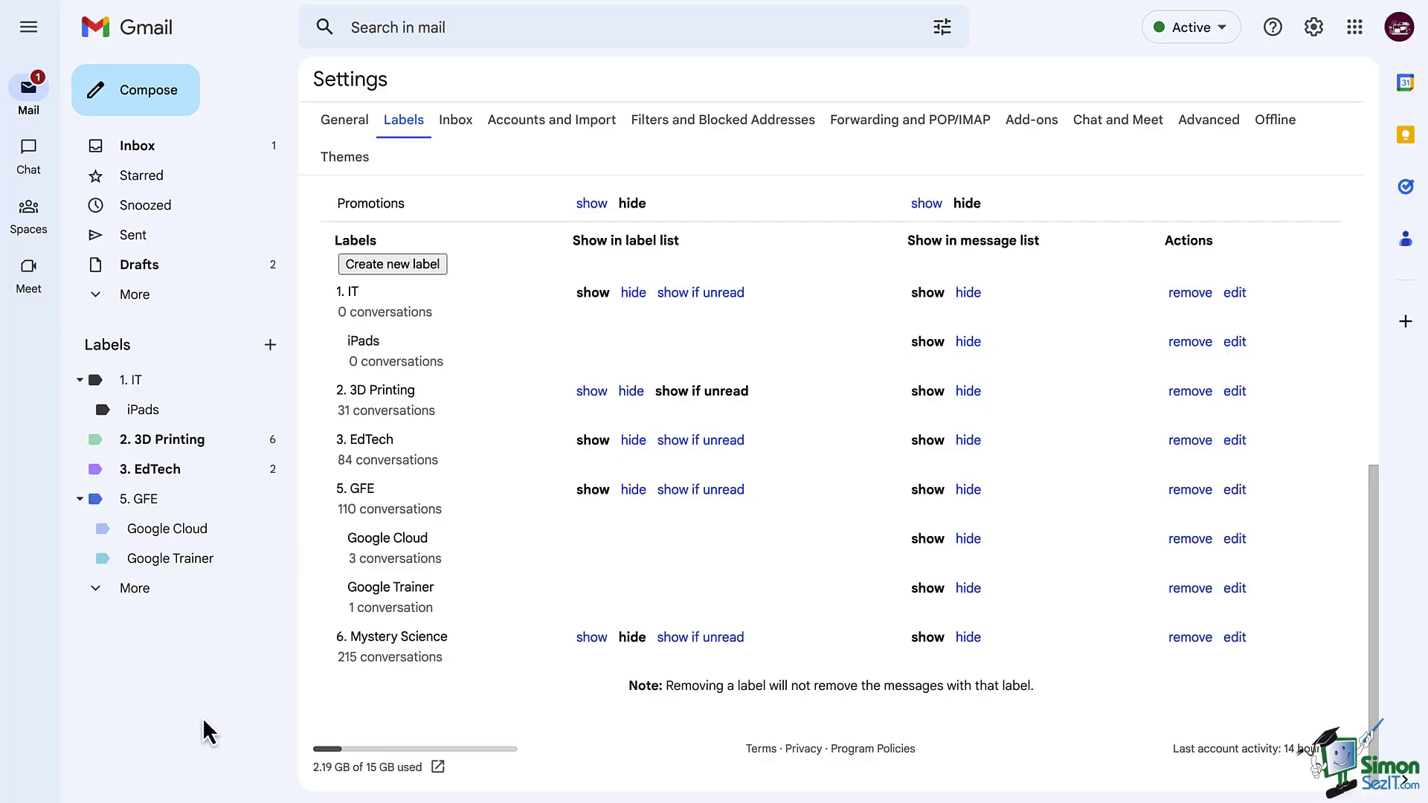
- Return to the inbox, collapse and re-expand 1. IT, and bring up its options menu
click(165, 156)
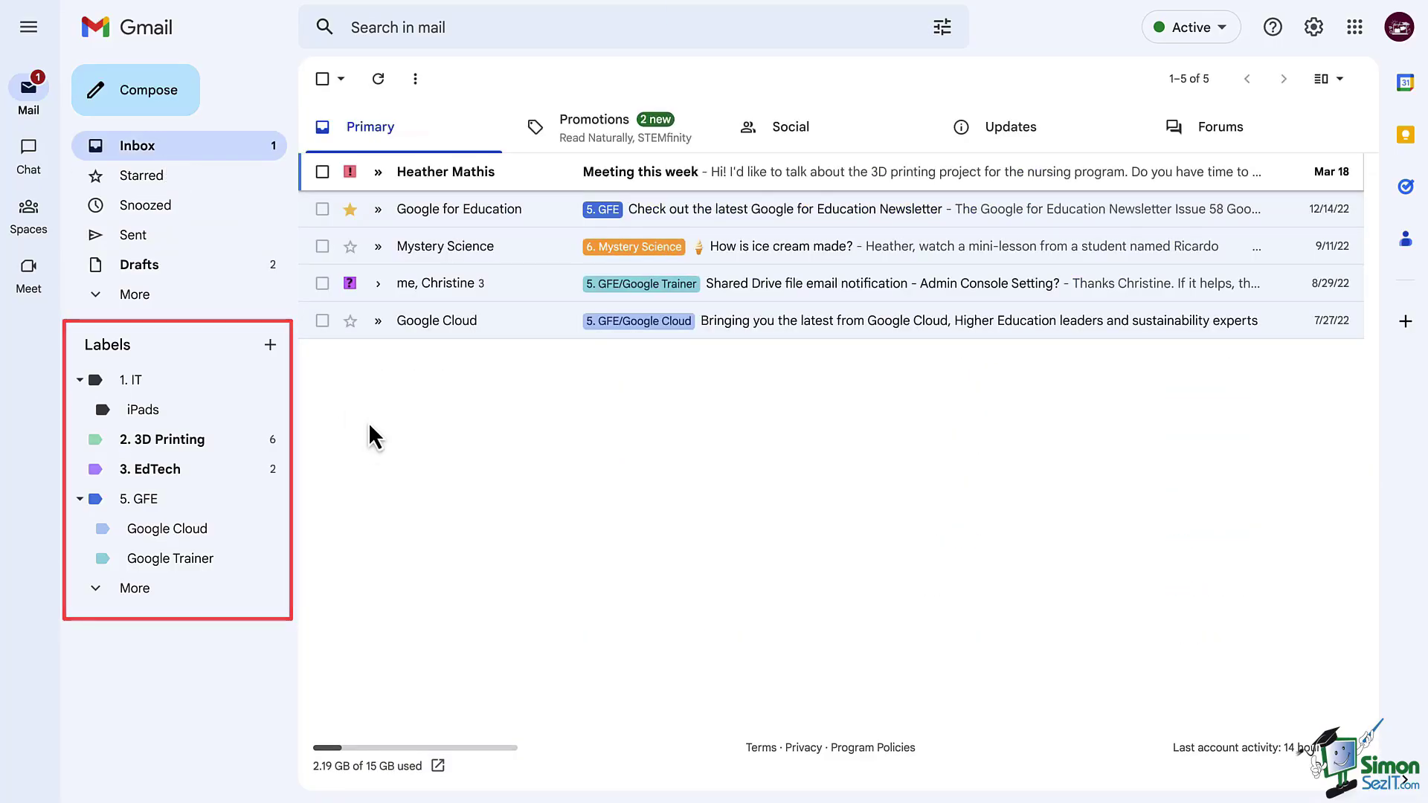
click(79, 380)
click(79, 380)
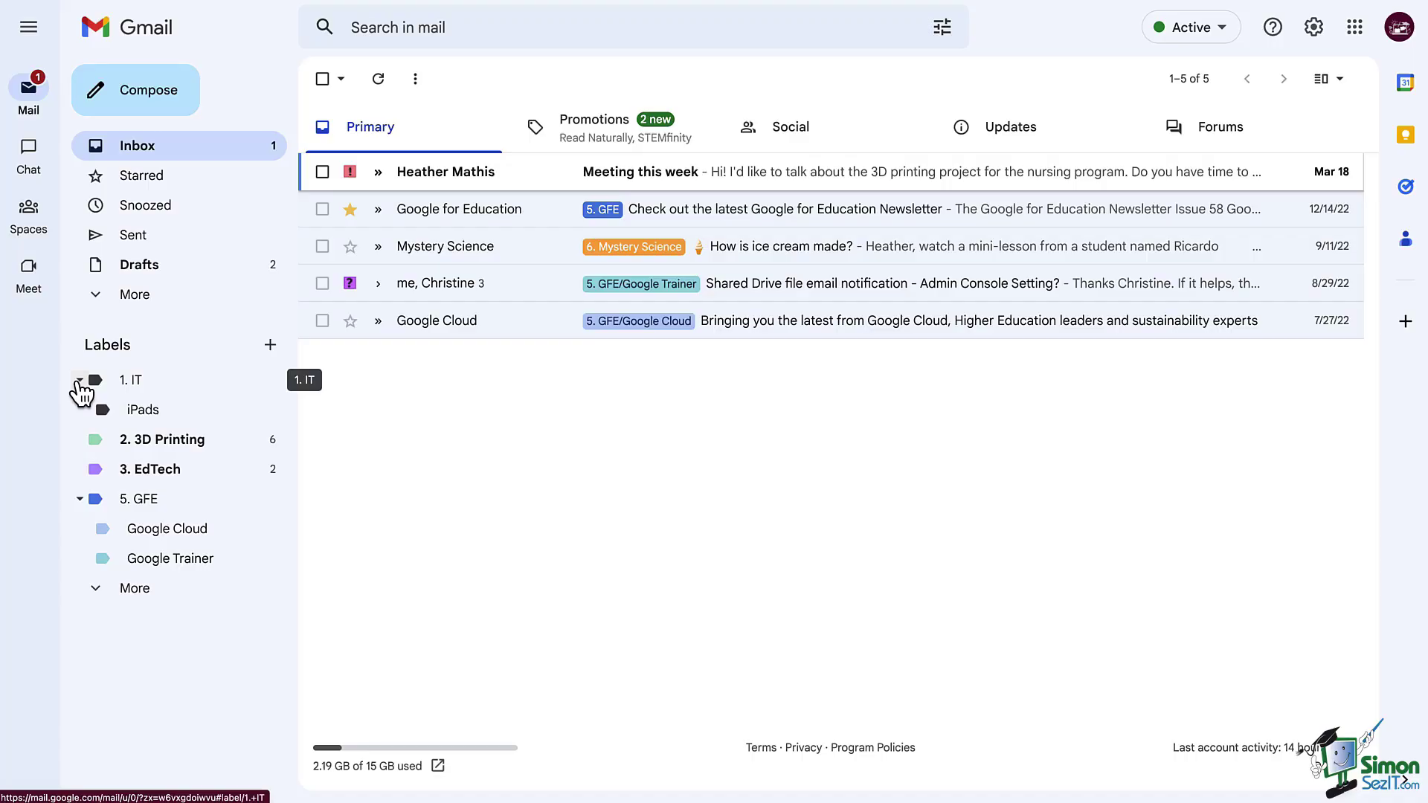
click(269, 348)
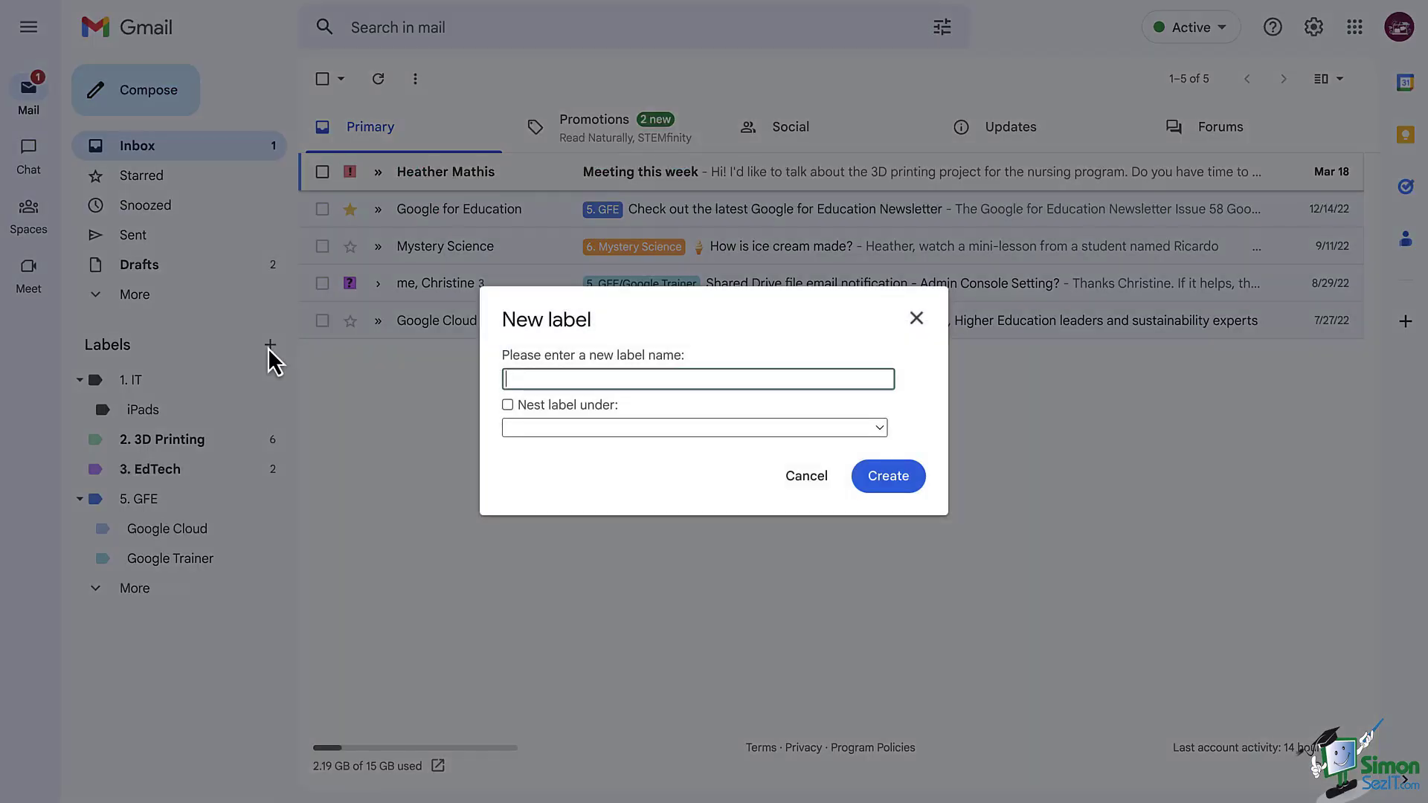
click(804, 480)
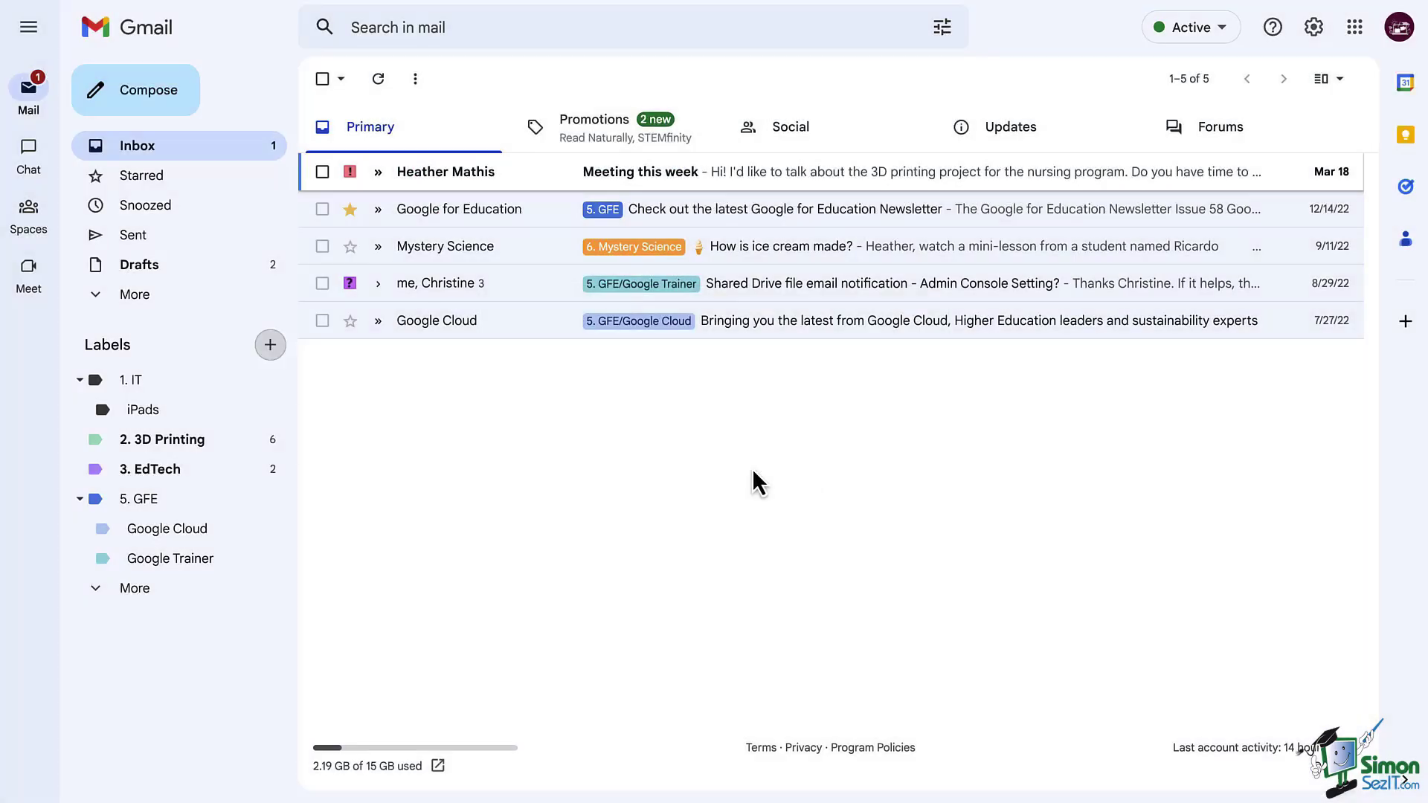
click(272, 381)
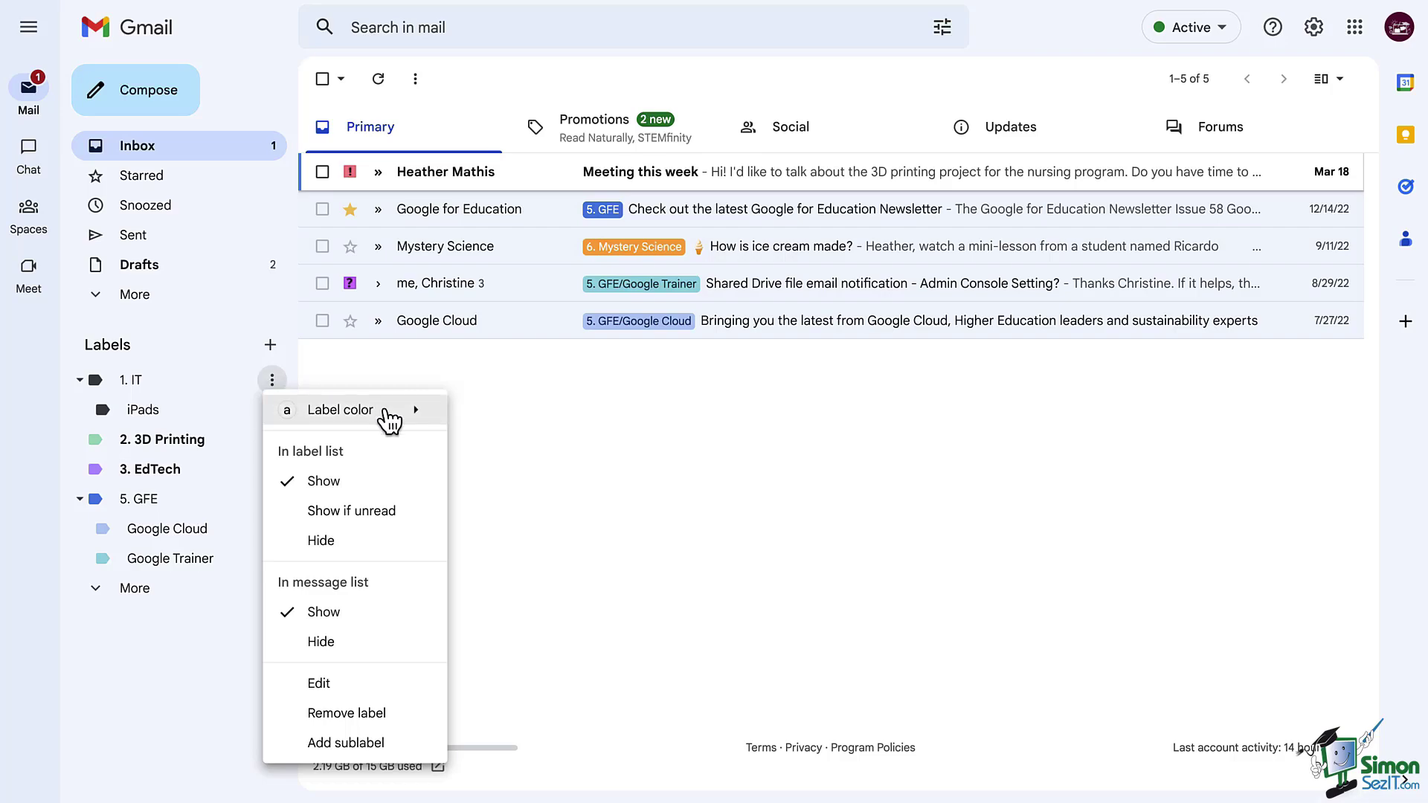
- Colour the 1. IT label red for that label only, and the iPads sublabel salmon
mouse_move(404, 422)
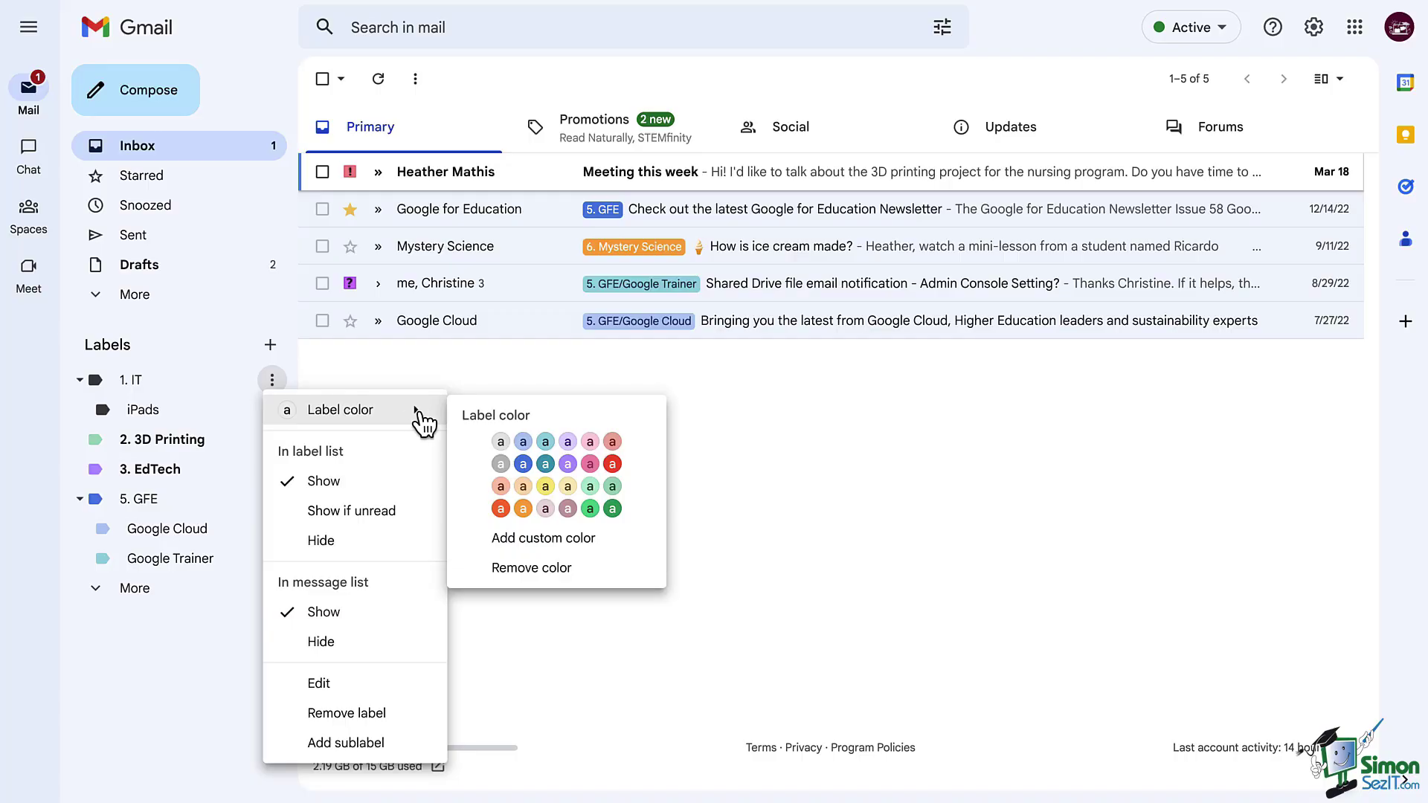
click(502, 510)
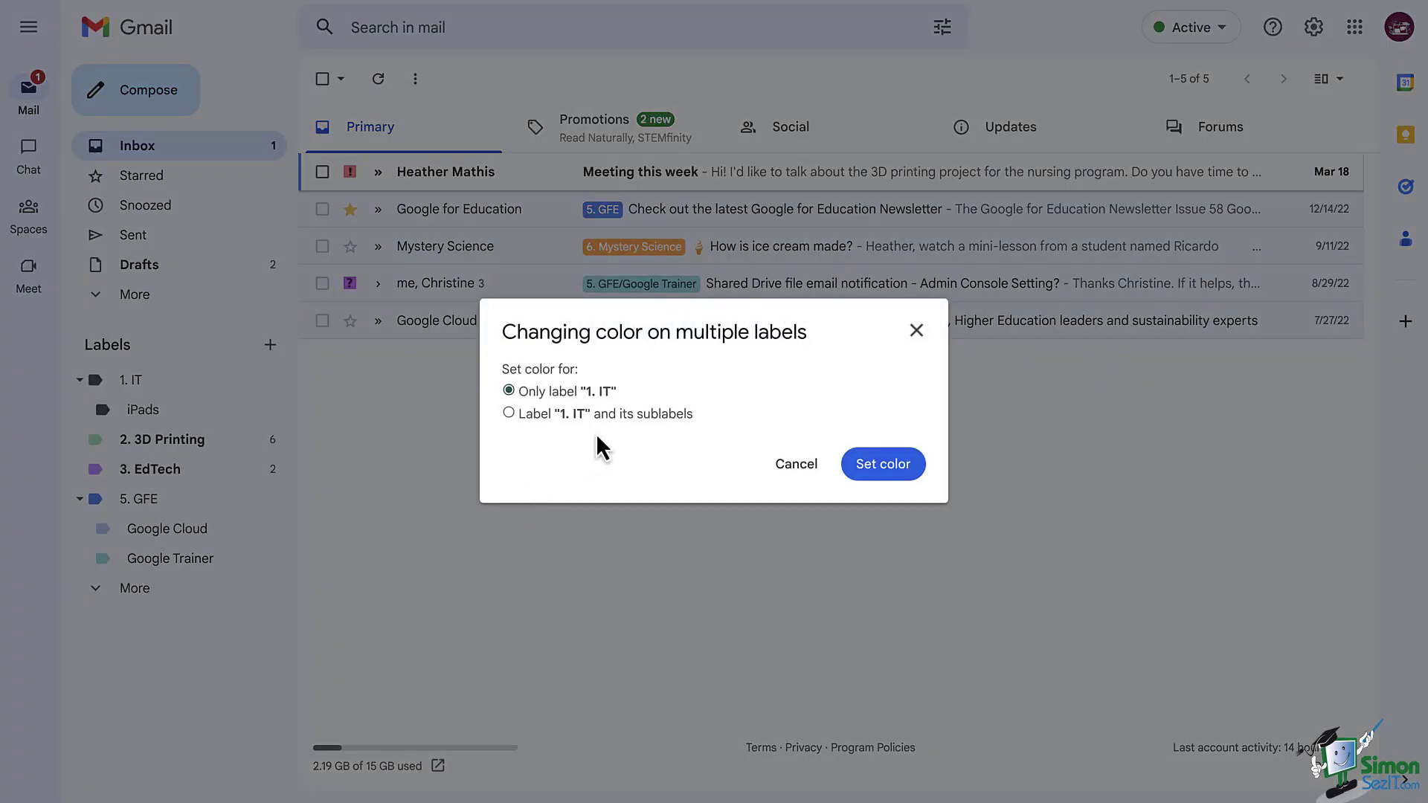
click(881, 464)
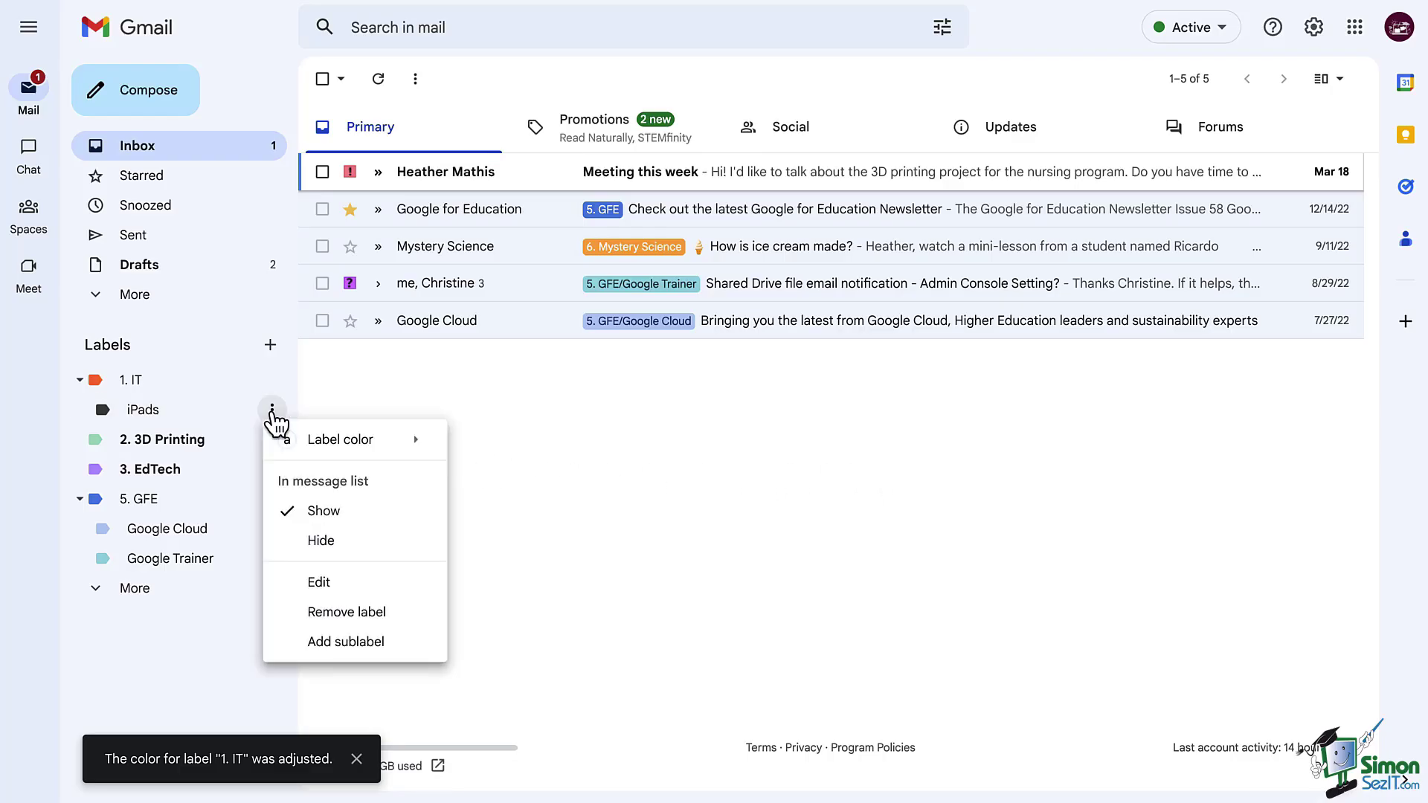
mouse_move(370, 446)
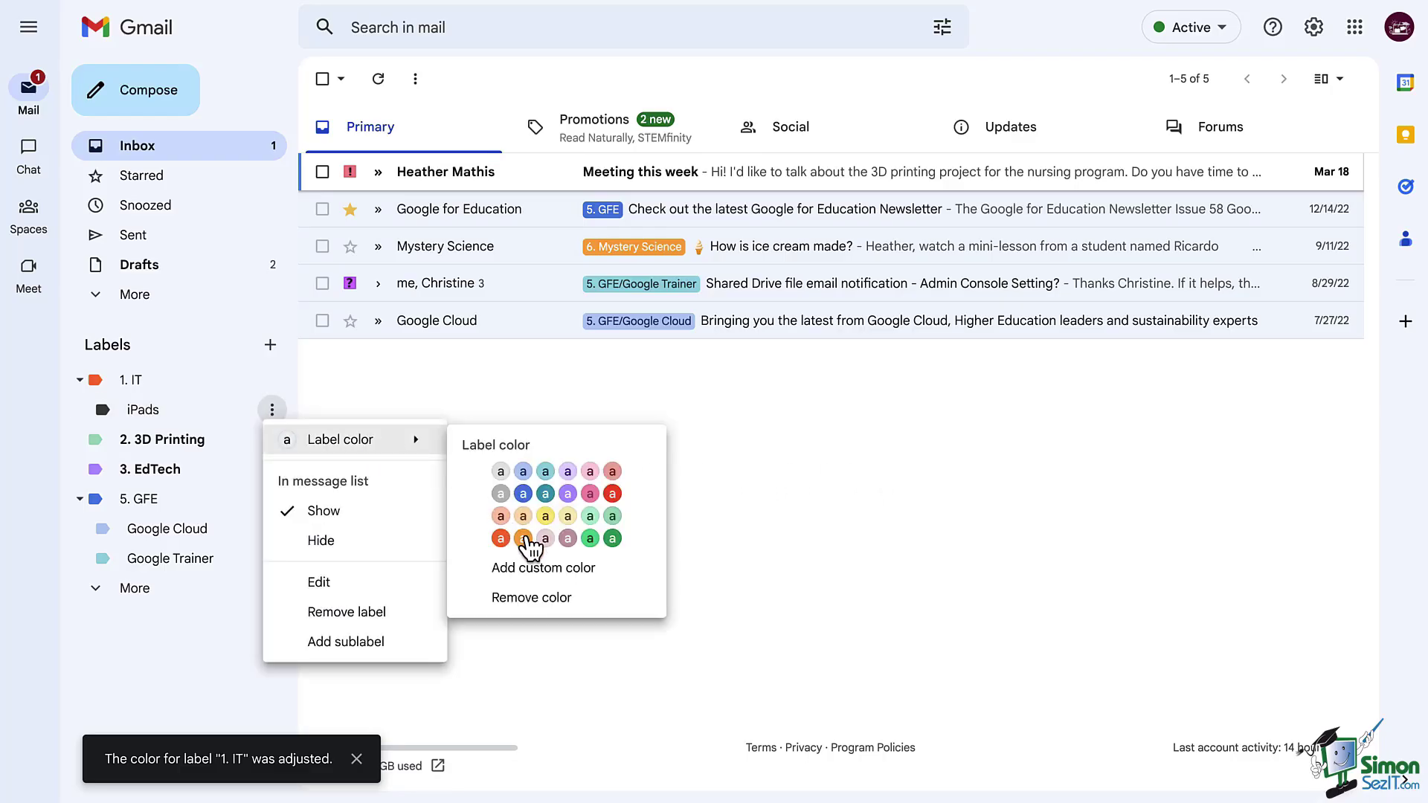
click(503, 516)
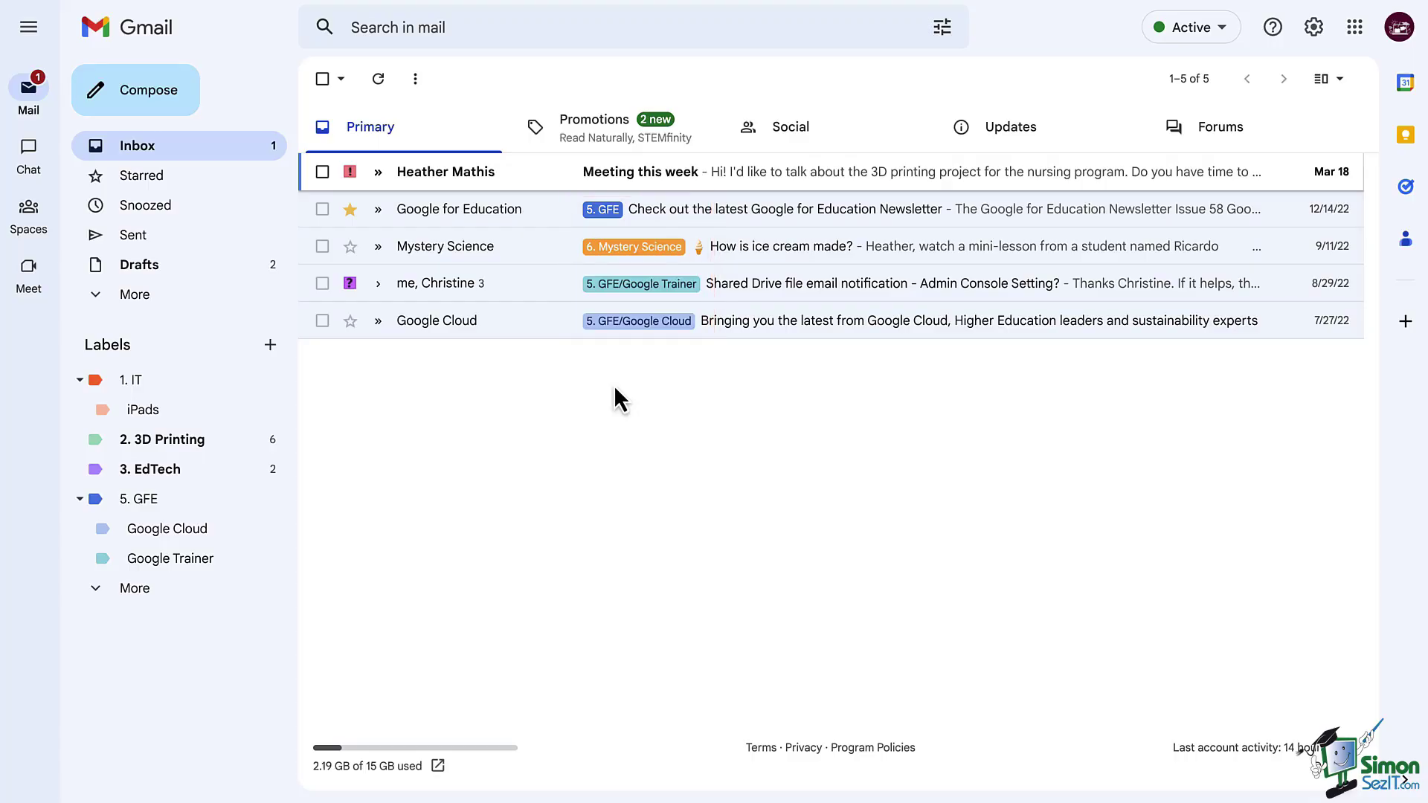
- Mark a conversation unread with Shift+U, then tag 'Meeting this week' with 2. 3D Printing
key(shift+u)
key(j)
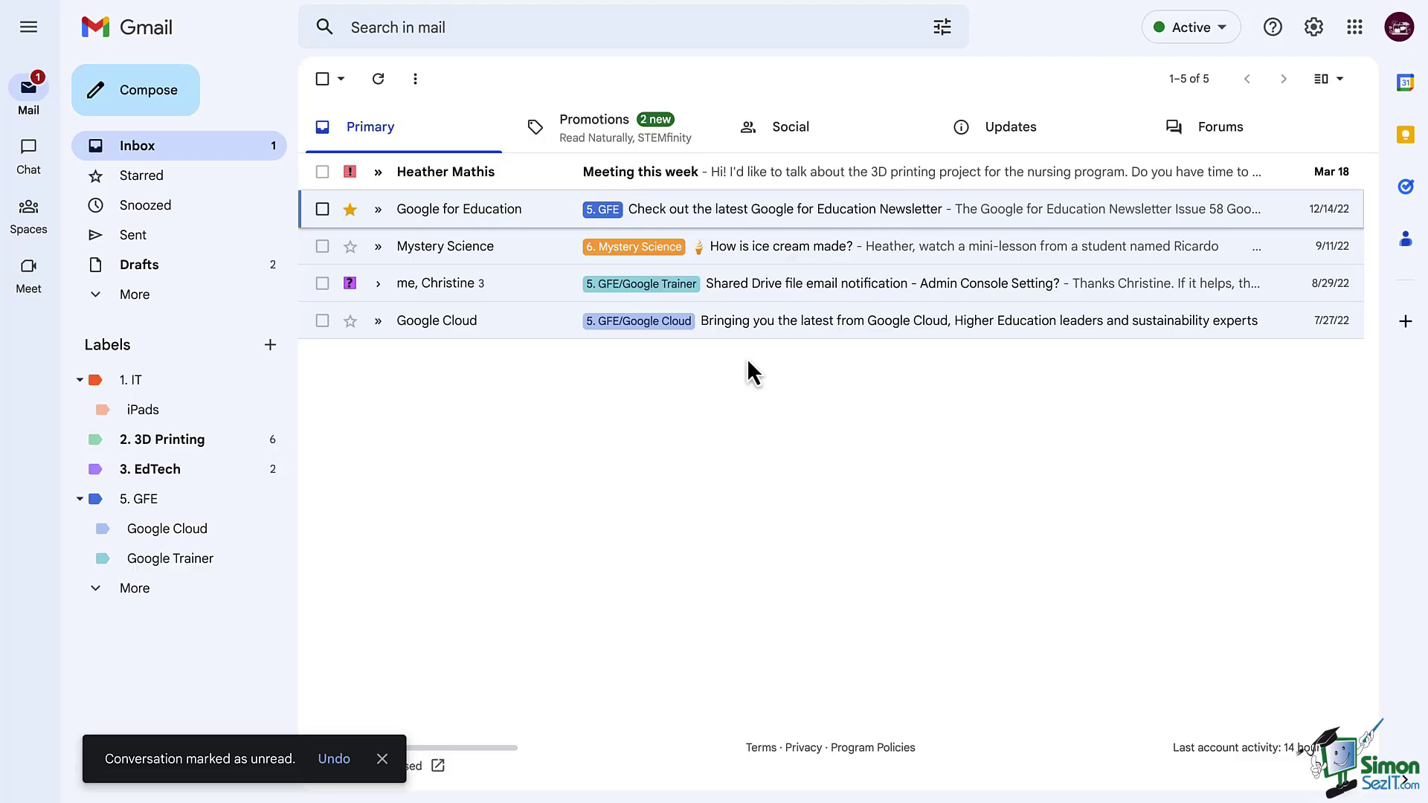
click(756, 176)
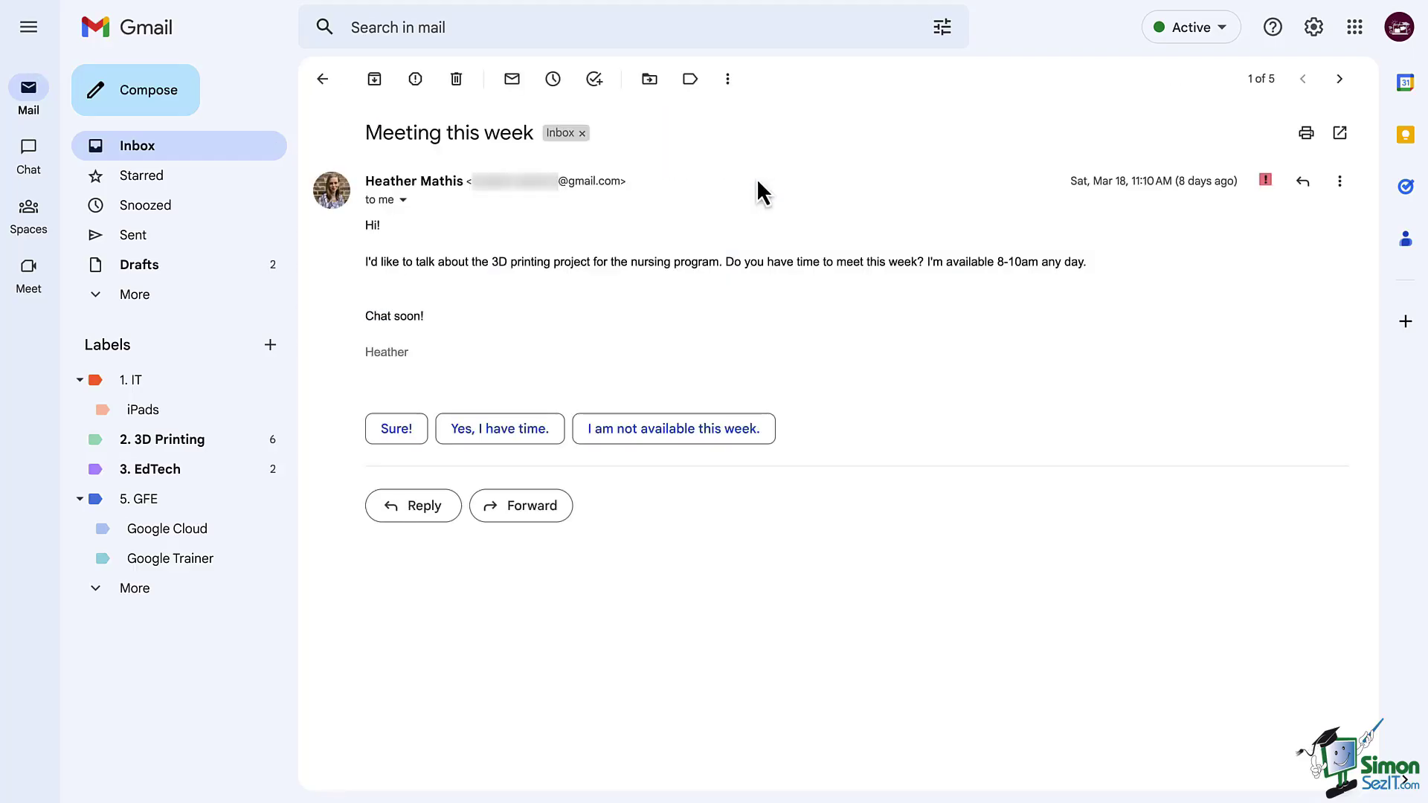
click(690, 80)
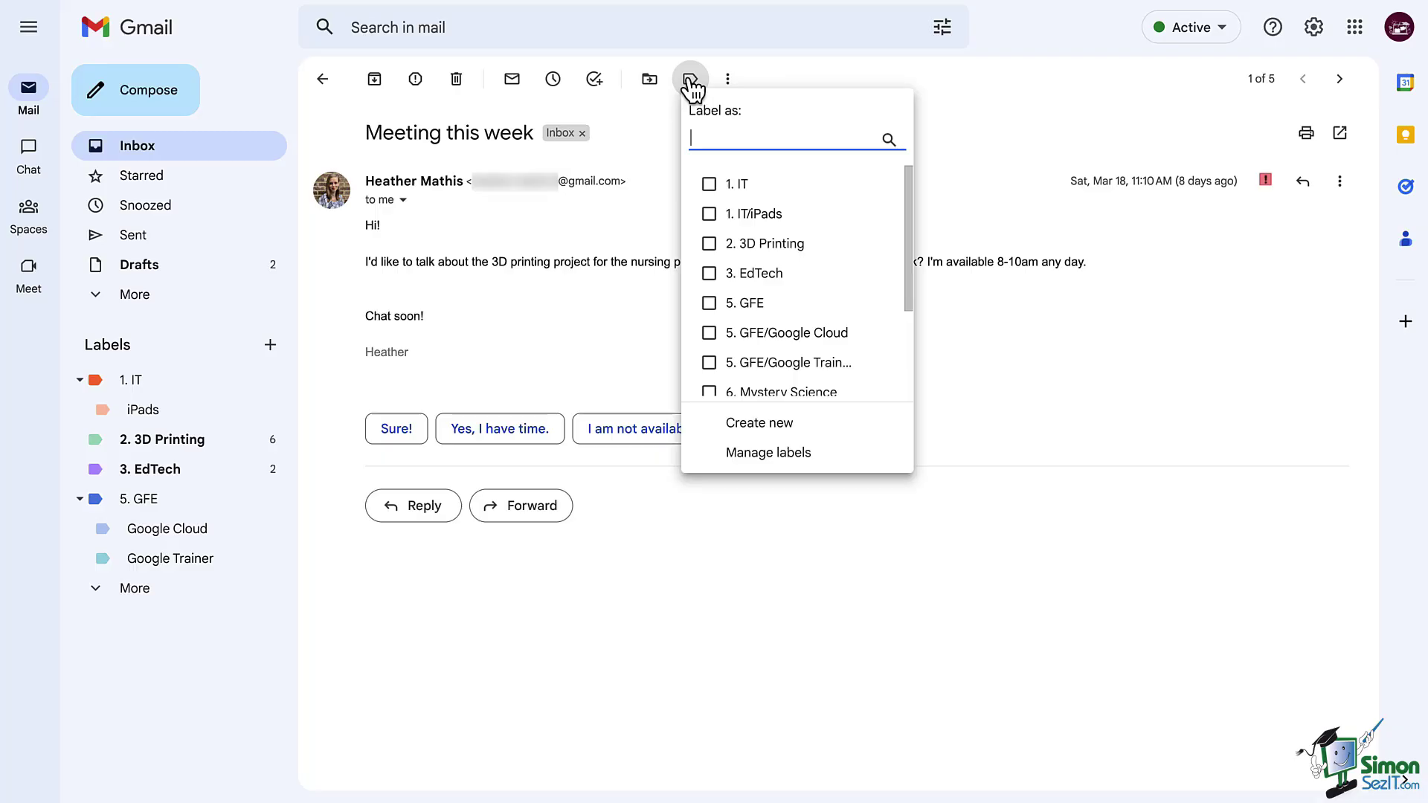
click(777, 245)
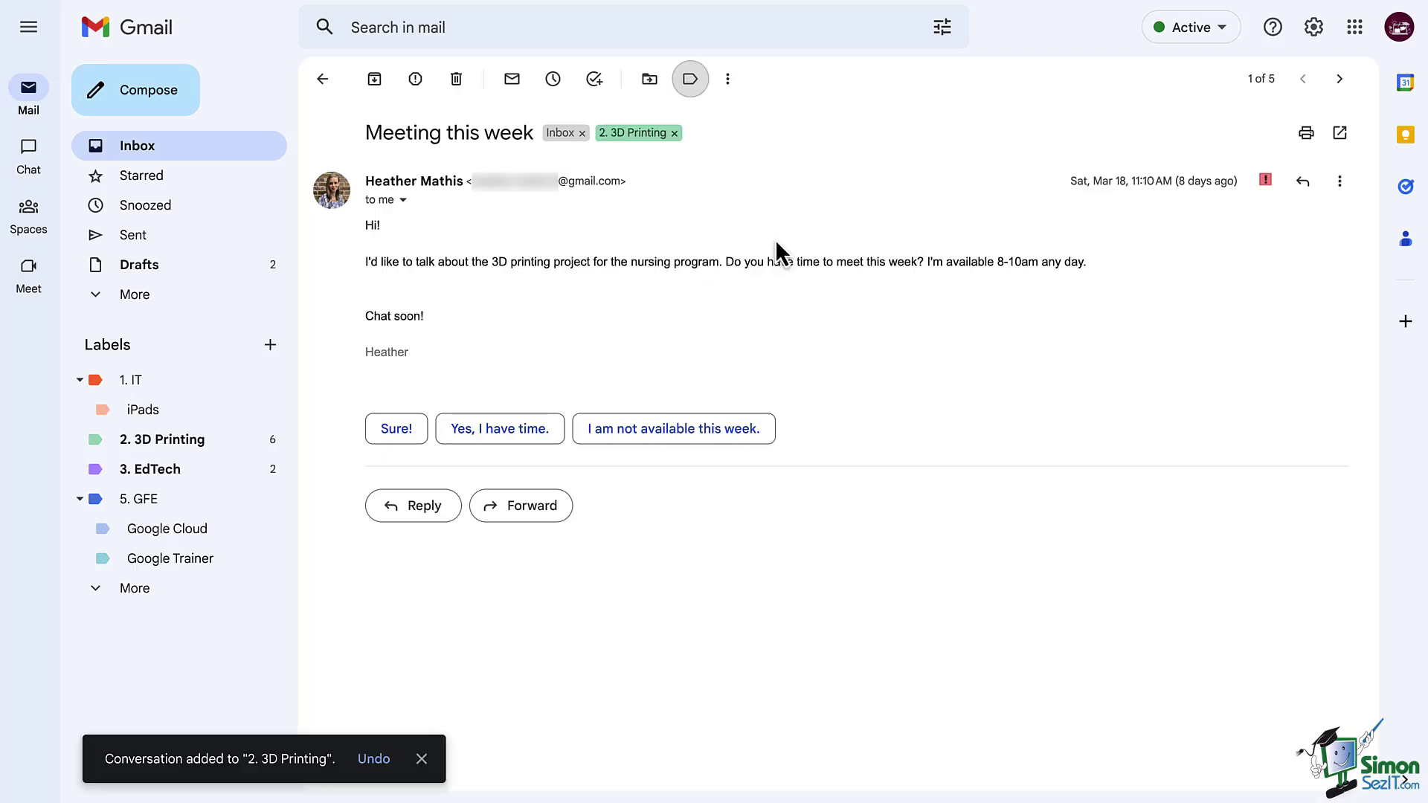
click(694, 81)
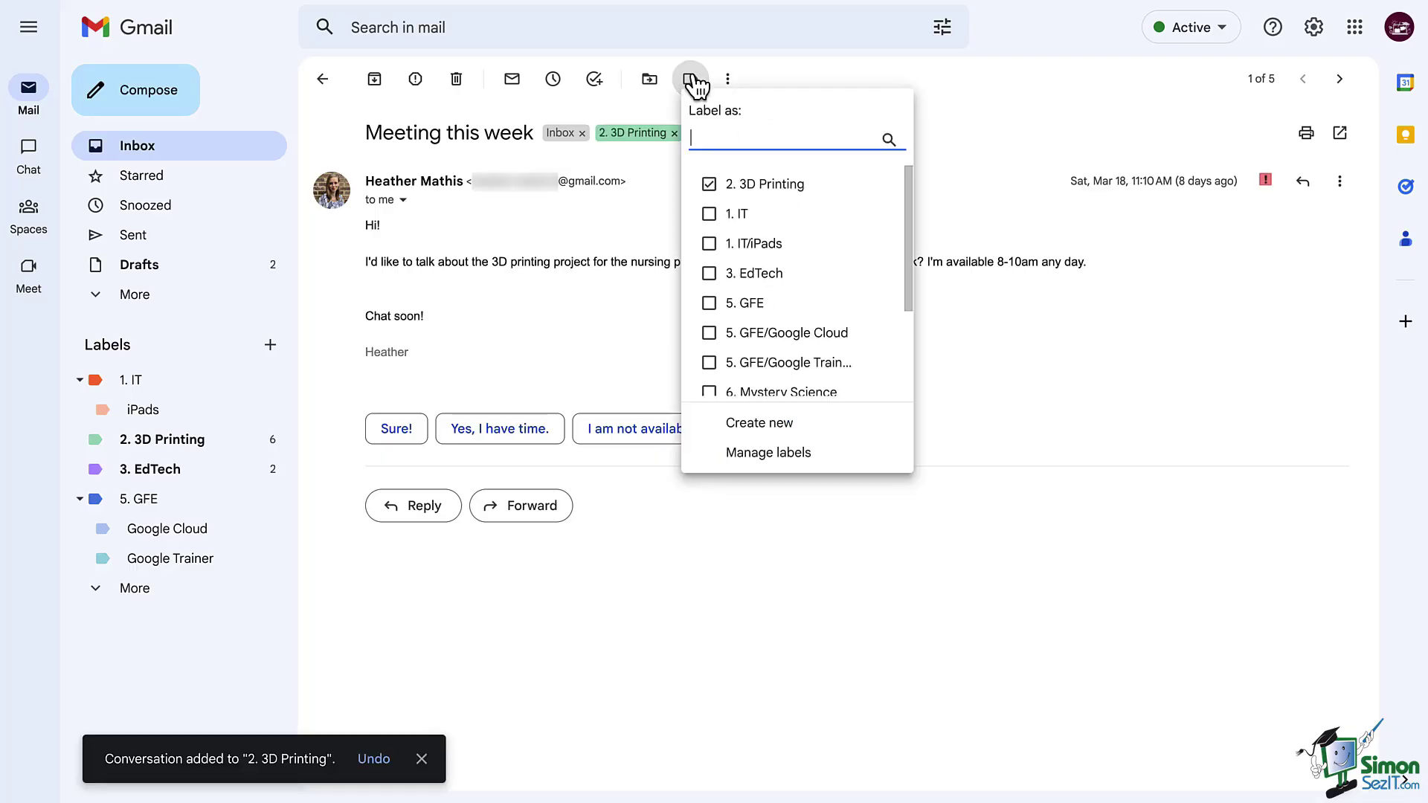